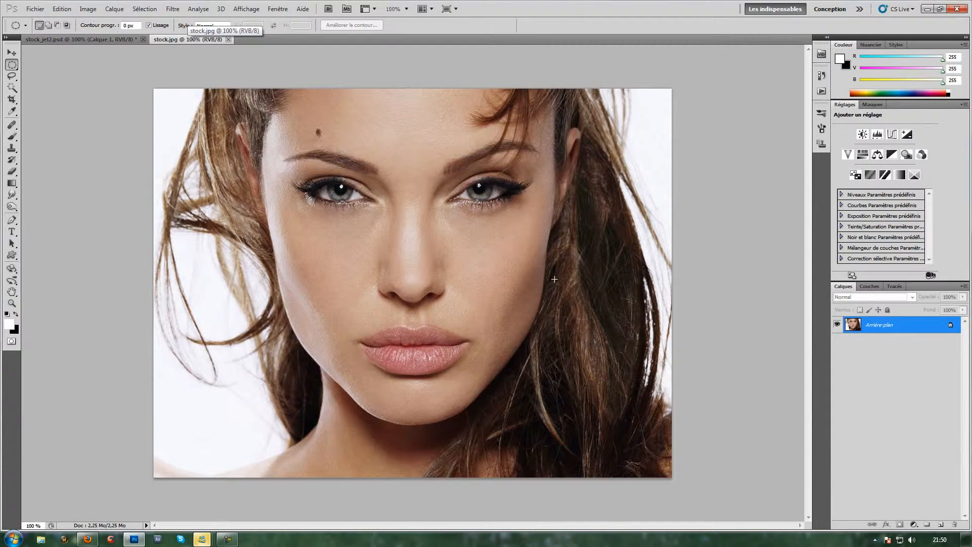
Step: Duplicate the background layer and remove the mole on the forehead with the Patch tool, using clean skin beside it
key(ctrl+j)
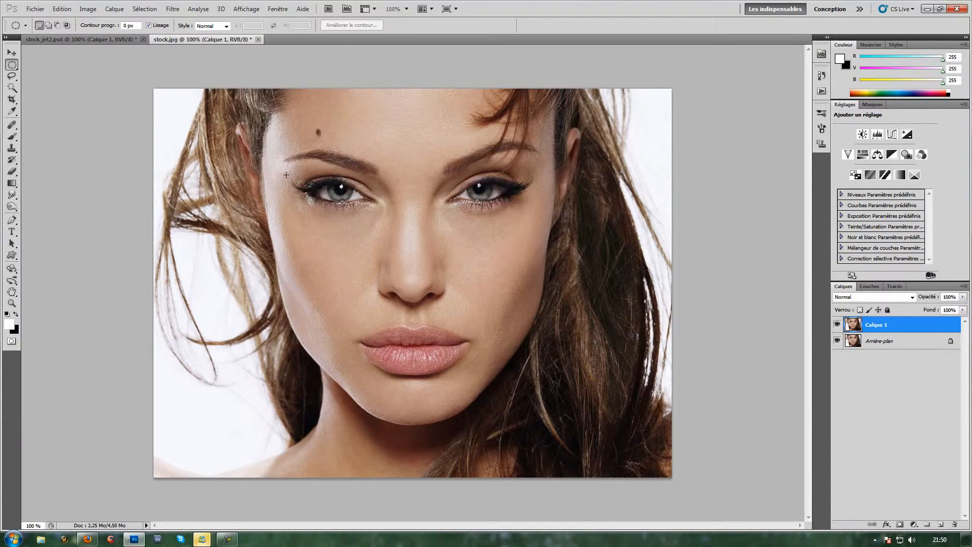
click(13, 124)
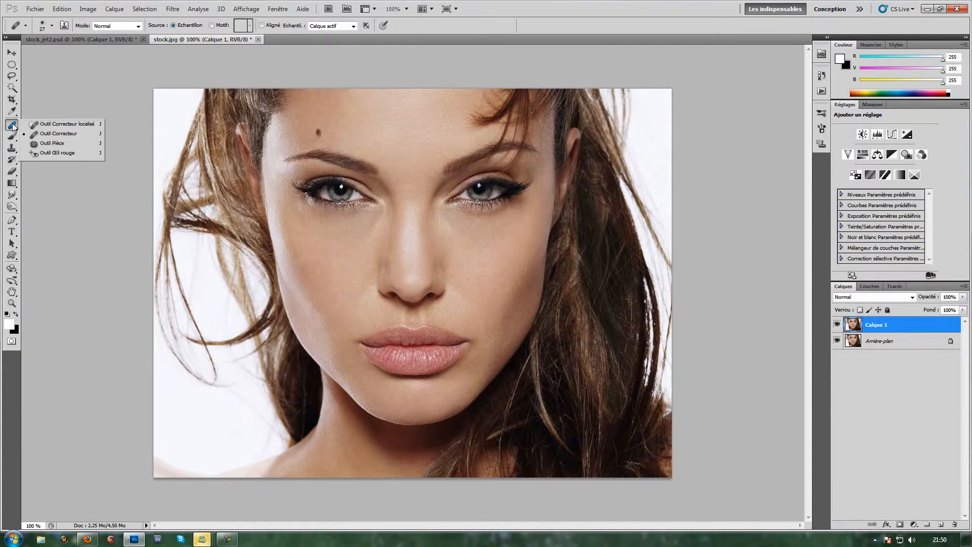
click(48, 141)
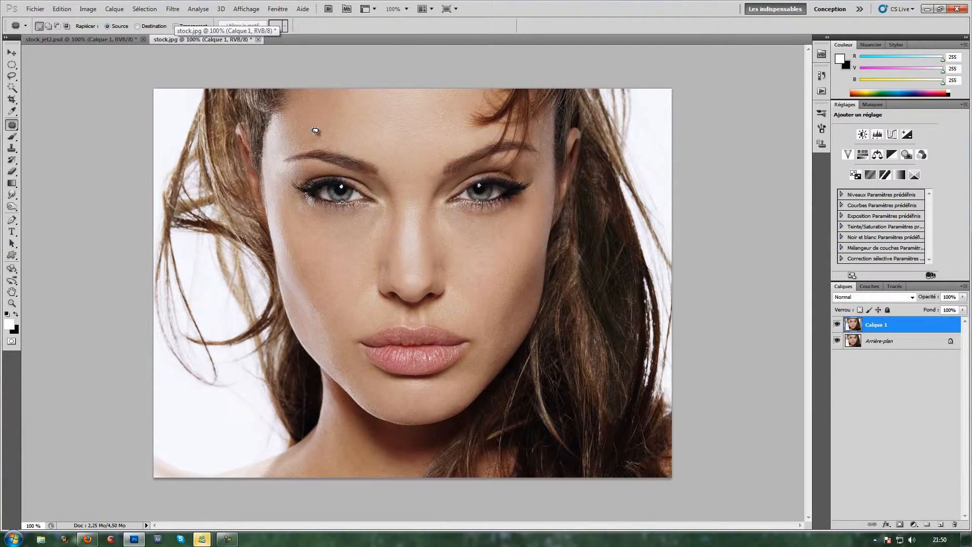
mouse_move(320, 136)
mouse_down()
mouse_move(319, 126)
mouse_move(358, 144)
mouse_up()
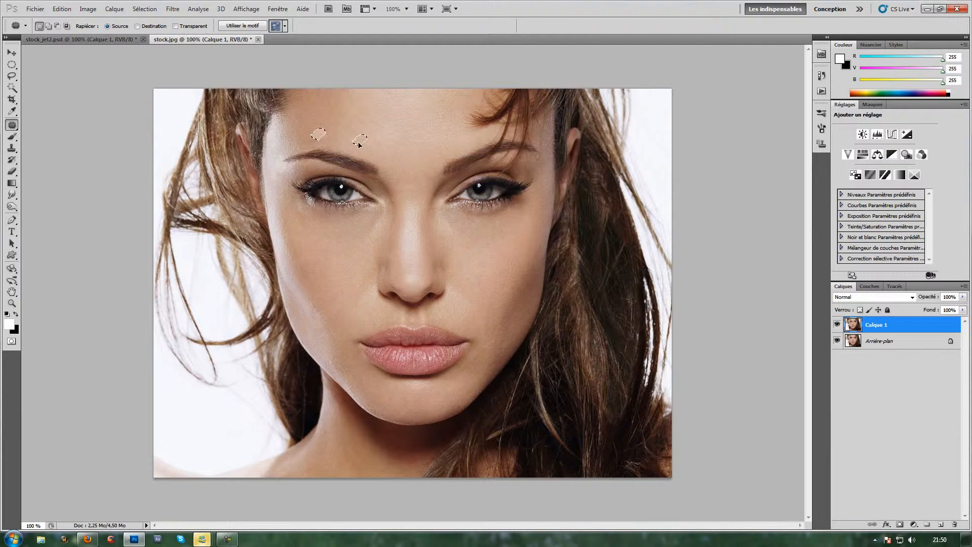
click(325, 117)
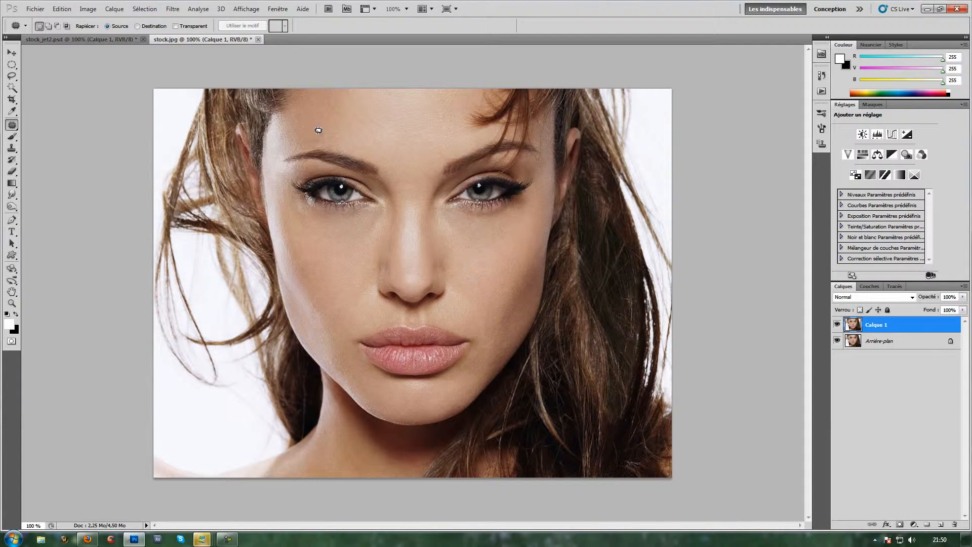
drag(319, 129, 319, 129)
Step: Patch the loose hair strands over the forehead and the outer part of the right-hand eyebrow with clean forehead skin
drag(468, 125, 492, 124)
mouse_move(498, 151)
mouse_down()
mouse_move(500, 168)
mouse_move(510, 170)
mouse_move(530, 148)
mouse_move(533, 117)
mouse_move(549, 108)
mouse_move(547, 89)
mouse_move(485, 90)
mouse_move(469, 118)
mouse_move(389, 117)
mouse_move(413, 110)
mouse_up()
key(ctrl+d)
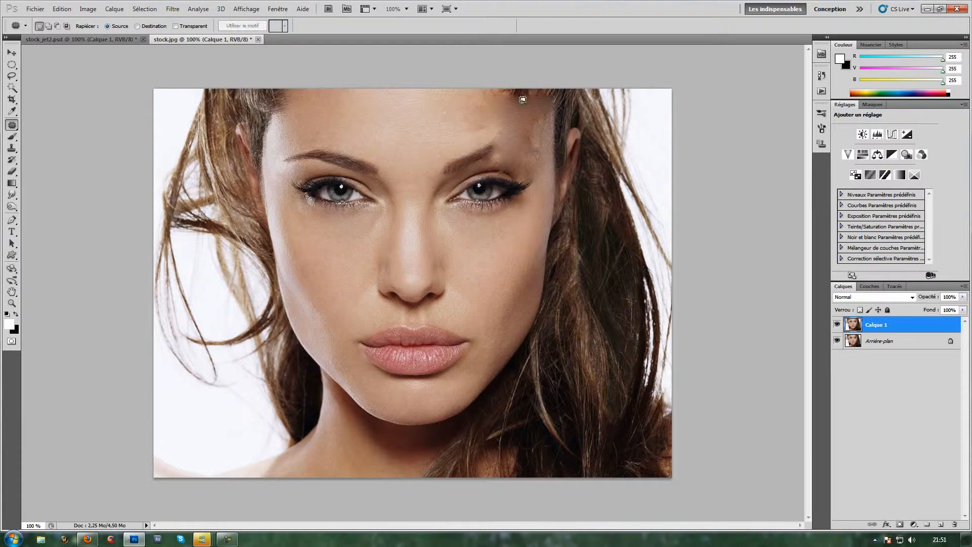
mouse_move(480, 96)
mouse_down()
mouse_move(553, 94)
mouse_move(542, 80)
mouse_move(480, 82)
mouse_move(494, 91)
mouse_move(477, 104)
mouse_up()
drag(409, 104, 432, 101)
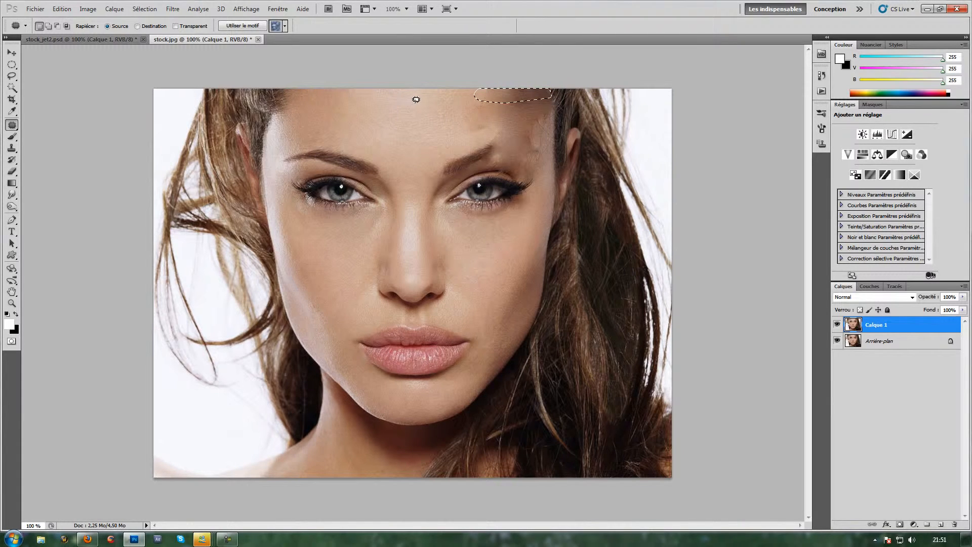
click(366, 152)
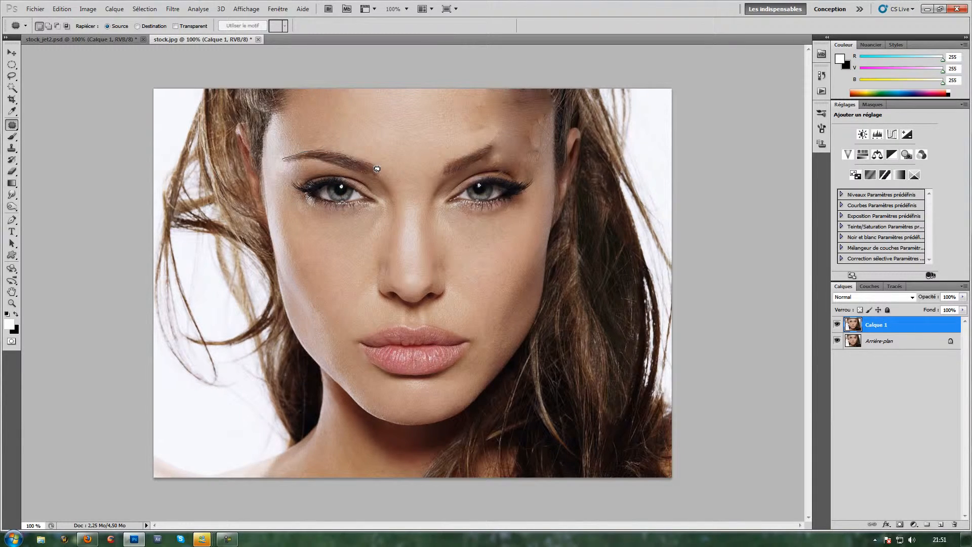
Step: Patch over both eyebrows with forehead skin to remove their hairs
drag(377, 168, 363, 172)
mouse_move(305, 159)
mouse_down()
mouse_move(281, 160)
mouse_move(350, 140)
mouse_move(341, 137)
mouse_move(343, 147)
mouse_up()
key(ctrl+d)
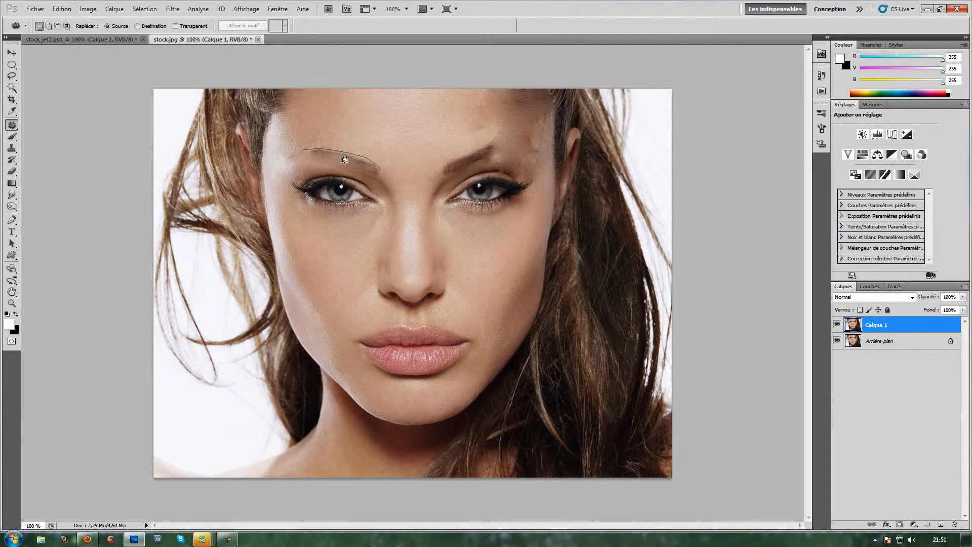
drag(311, 147, 357, 132)
key(ctrl+d)
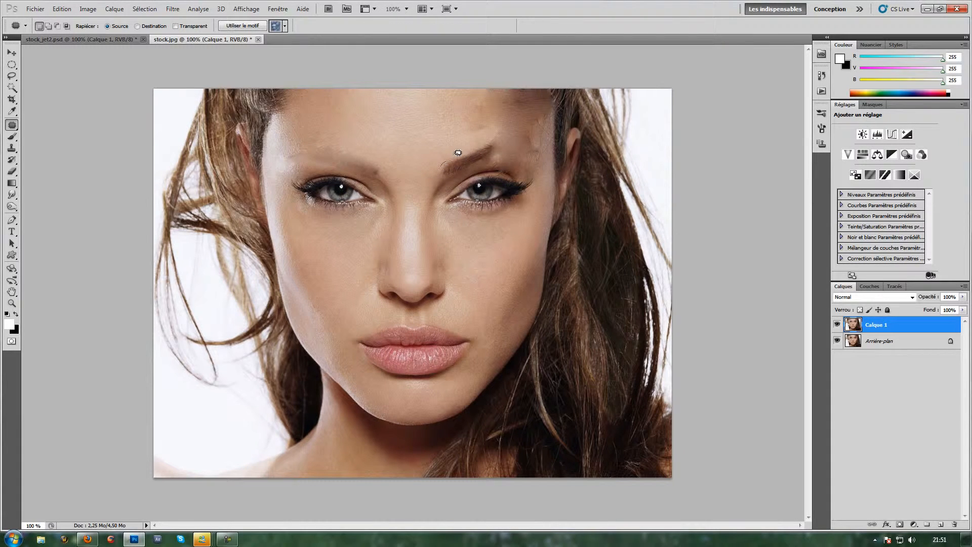
mouse_move(457, 152)
mouse_down()
mouse_move(494, 139)
mouse_move(491, 152)
mouse_move(457, 170)
mouse_move(412, 131)
mouse_up()
click(426, 172)
Step: Use the Healing Brush on the right-hand temple and the left-hand brow area, sampling nearby forehead skin
right_click(11, 124)
click(38, 134)
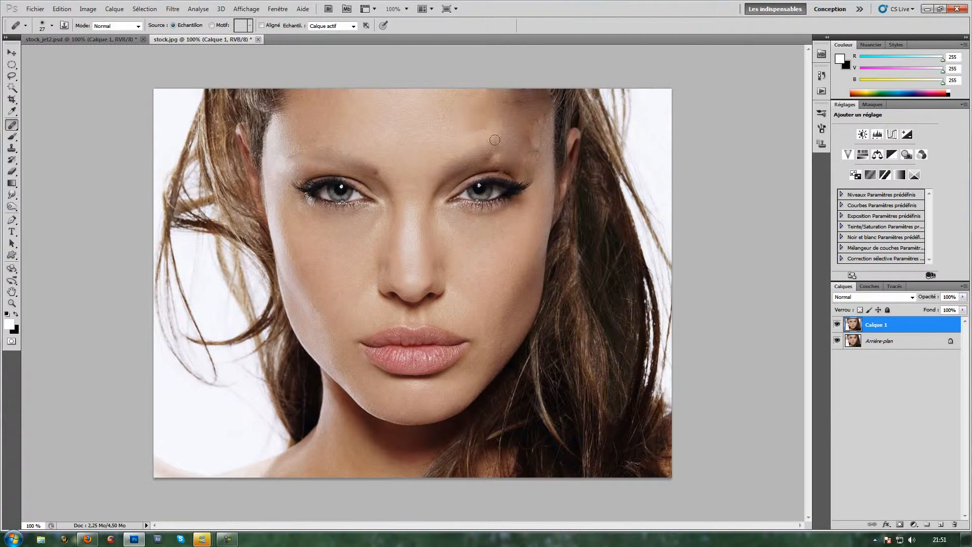
drag(537, 98, 529, 112)
right_click(14, 129)
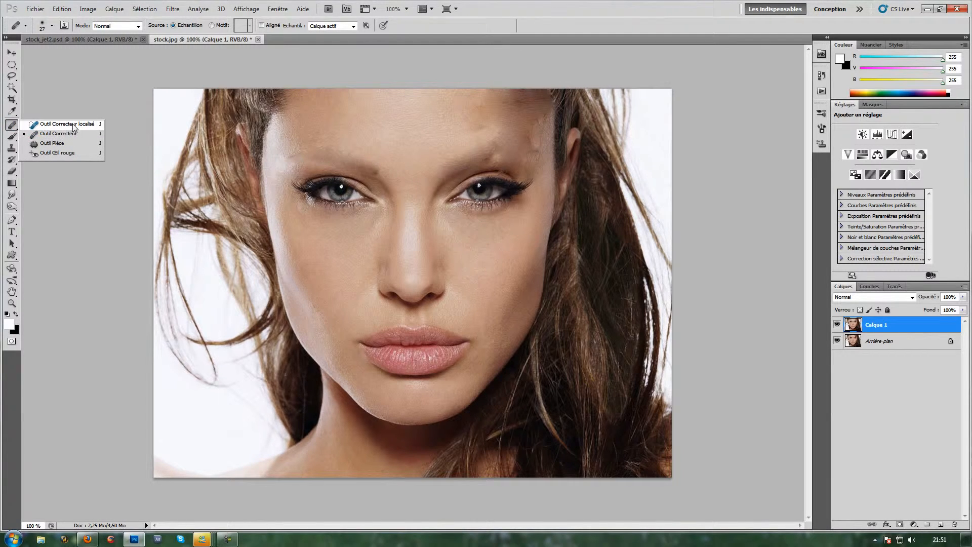
click(83, 139)
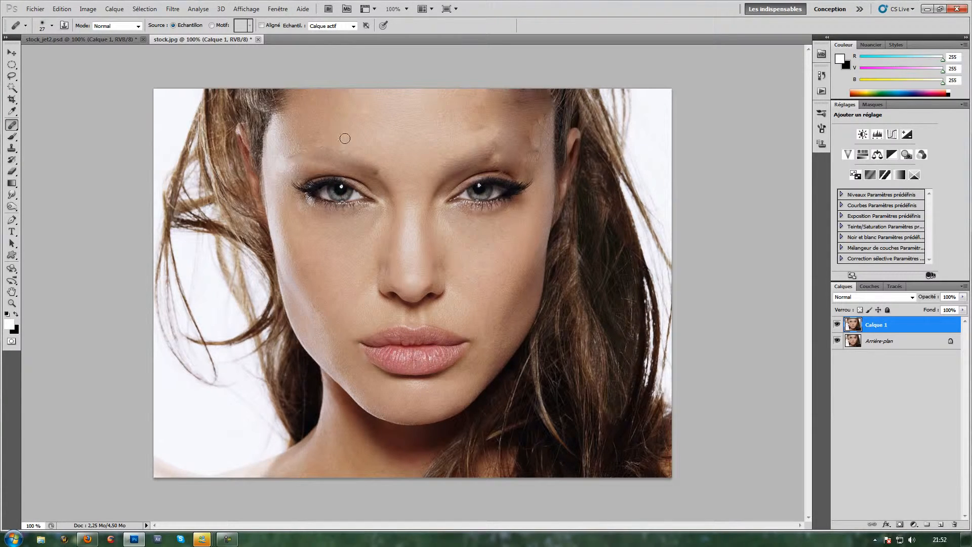
mouse_move(301, 149)
mouse_down()
mouse_move(334, 148)
mouse_move(377, 173)
mouse_move(346, 153)
mouse_move(305, 148)
mouse_move(354, 156)
mouse_up()
alt+click(329, 122)
mouse_move(282, 151)
mouse_down()
mouse_move(302, 152)
mouse_move(283, 154)
mouse_move(288, 160)
mouse_up()
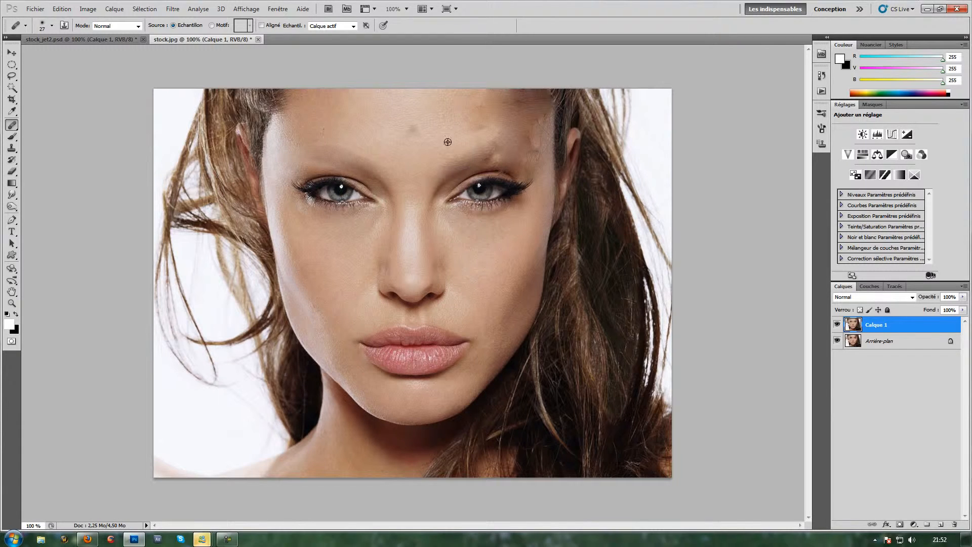
Step: Heal the leftover smudges above the right-hand eye and in the middle of the forehead using sampled clean skin
alt+click(457, 124)
mouse_move(469, 112)
mouse_down()
mouse_move(426, 113)
mouse_move(515, 100)
mouse_up()
alt+click(399, 114)
alt+click(414, 119)
mouse_move(470, 133)
mouse_down()
mouse_move(493, 128)
mouse_move(488, 144)
mouse_move(467, 153)
mouse_move(497, 161)
mouse_move(476, 144)
mouse_up()
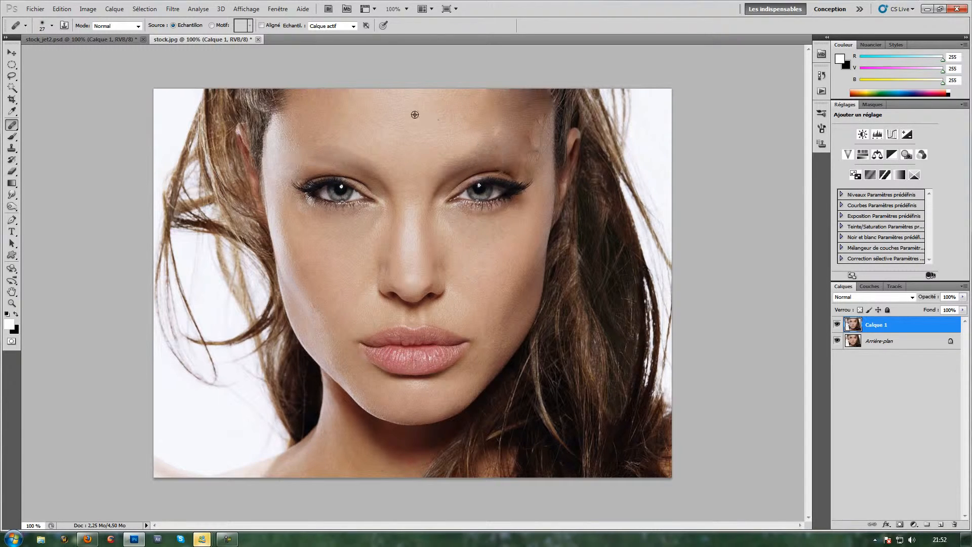
click(523, 141)
click(527, 138)
mouse_move(527, 137)
mouse_down()
mouse_move(548, 117)
mouse_move(530, 141)
mouse_move(537, 159)
mouse_move(500, 127)
mouse_up()
alt+click(455, 120)
drag(497, 135, 494, 133)
mouse_move(434, 134)
mouse_down()
mouse_move(409, 137)
mouse_move(421, 124)
mouse_up()
Step: Retouch the upper and lower lips with short Healing Brush strokes
click(419, 322)
drag(398, 329, 389, 333)
click(452, 334)
click(434, 336)
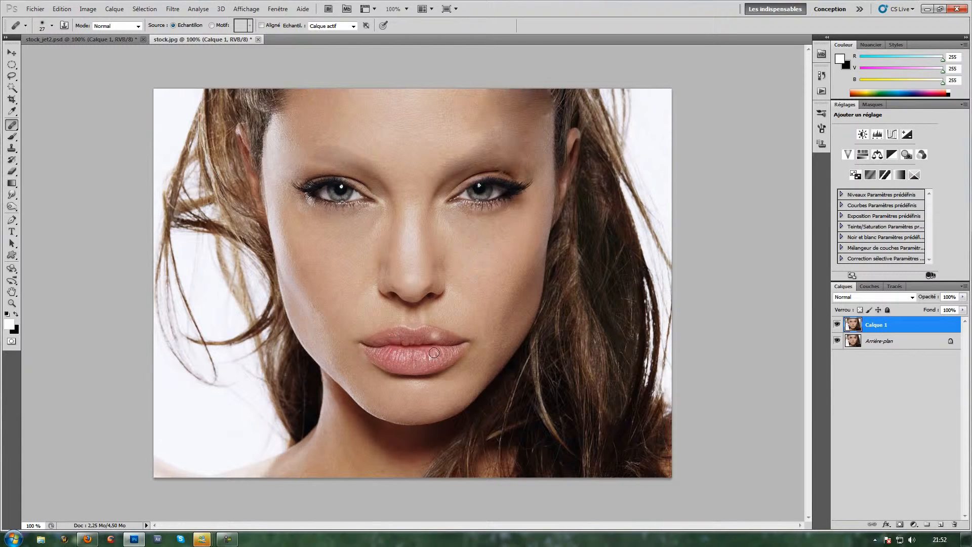
click(416, 355)
click(430, 357)
click(413, 343)
click(450, 342)
Step: Outline the lips with a freehand Lasso selection and copy them onto a new layer
click(11, 79)
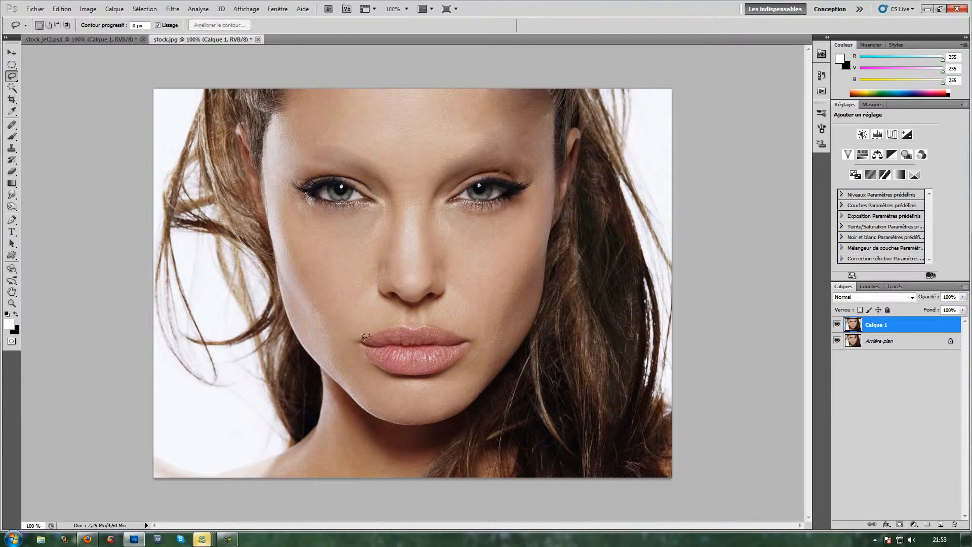
drag(362, 337, 439, 323)
drag(455, 362, 431, 373)
drag(367, 357, 359, 343)
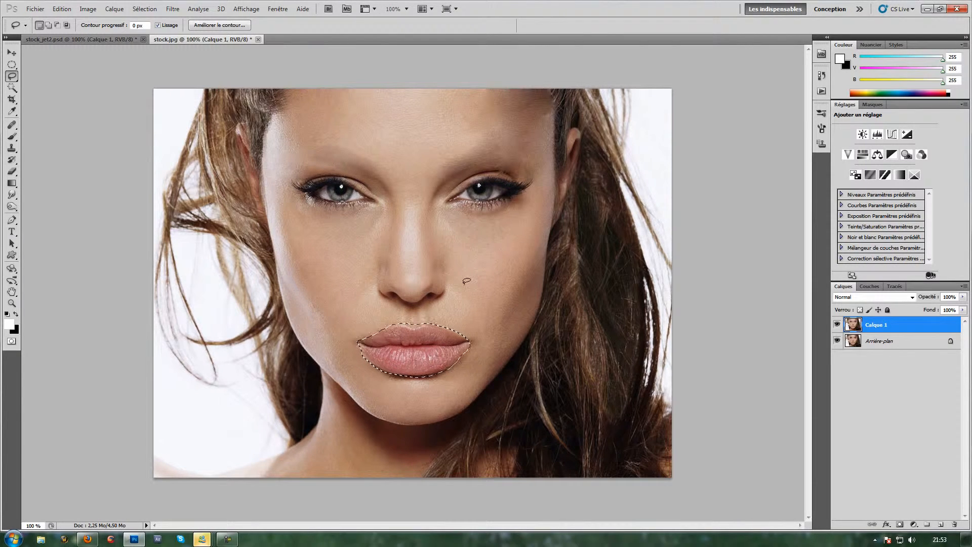
key(ctrl+j)
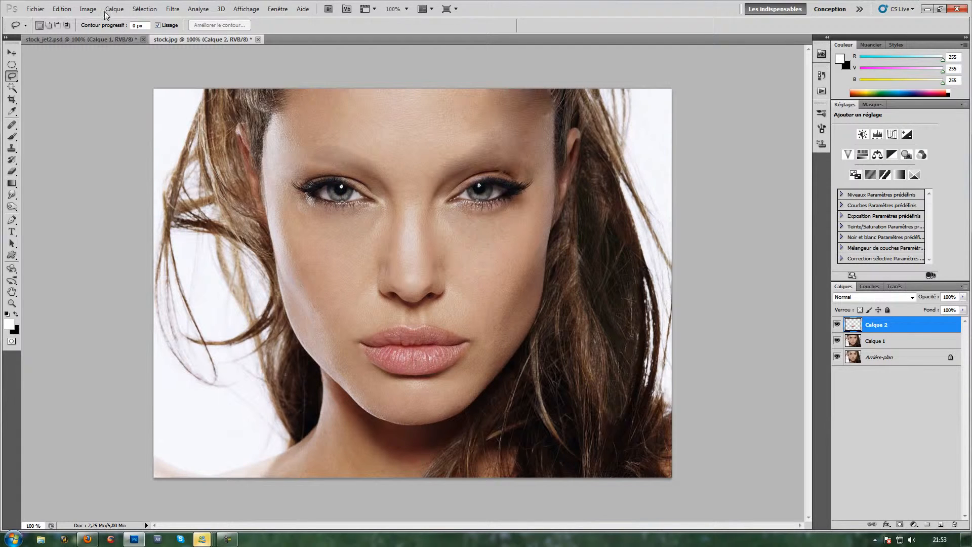
Step: Darken the lips layer with Hue/Saturation, setting the lightness to -12
click(87, 9)
mouse_move(176, 41)
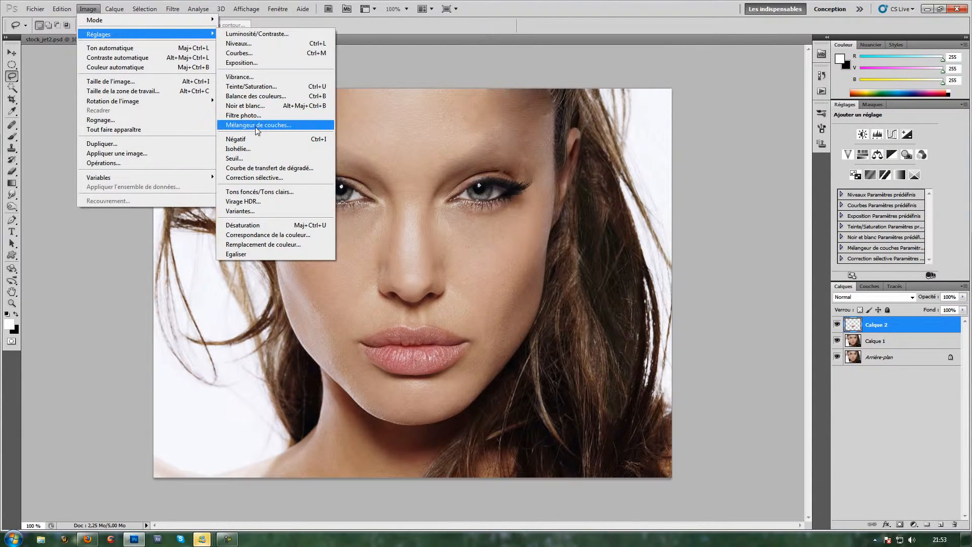
click(256, 88)
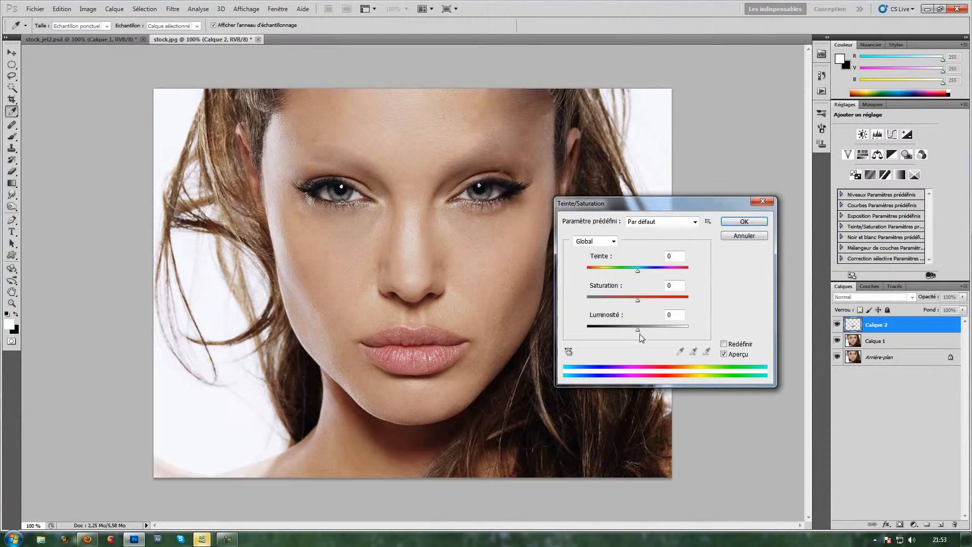
drag(638, 329, 631, 329)
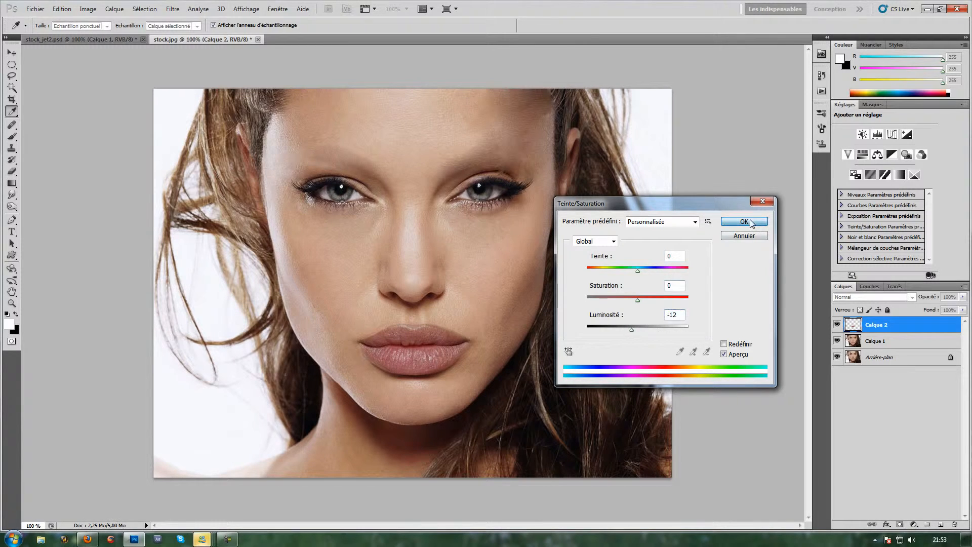
click(744, 221)
Step: Erase the darkened skin around the edges of the lips layer and merge it into the retouched face layer
click(11, 171)
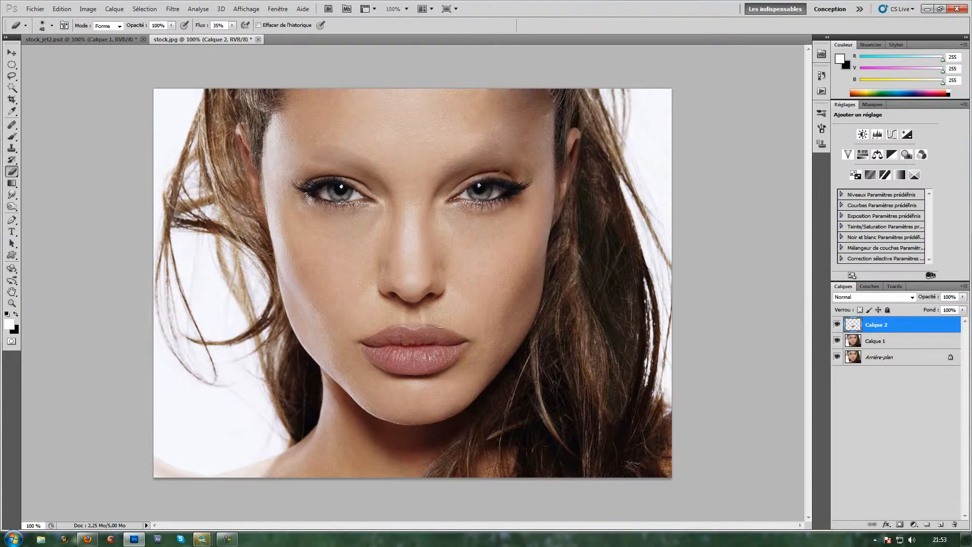
drag(392, 315, 395, 314)
drag(345, 345, 356, 365)
key(ctrl+e)
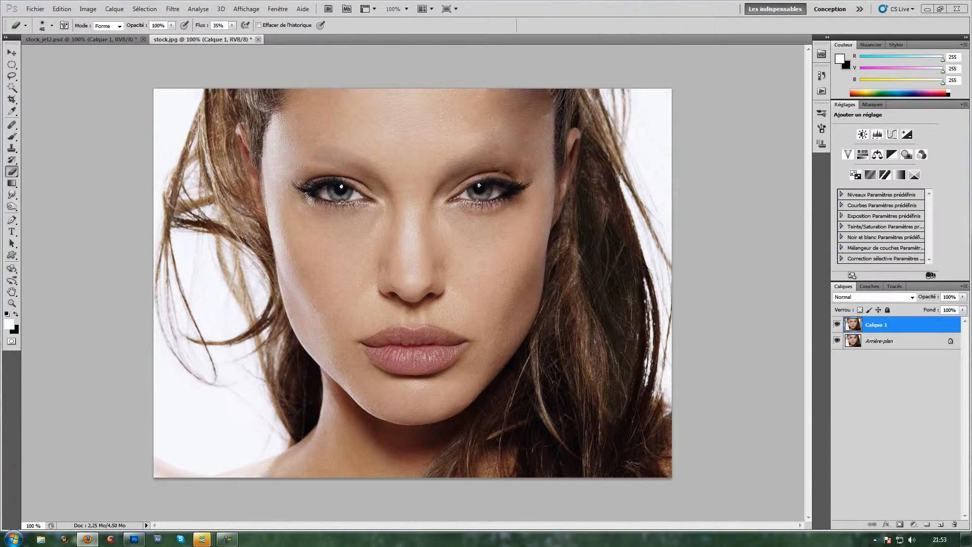
Step: Paste the Avatar poster as a reference, move it around over the portrait for comparison, and delete its layer
key(ctrl+v)
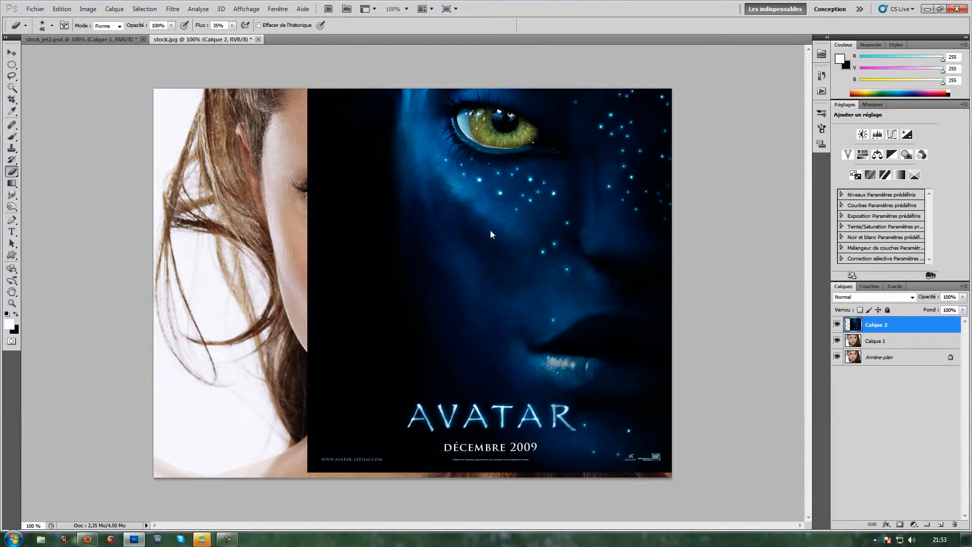
click(12, 53)
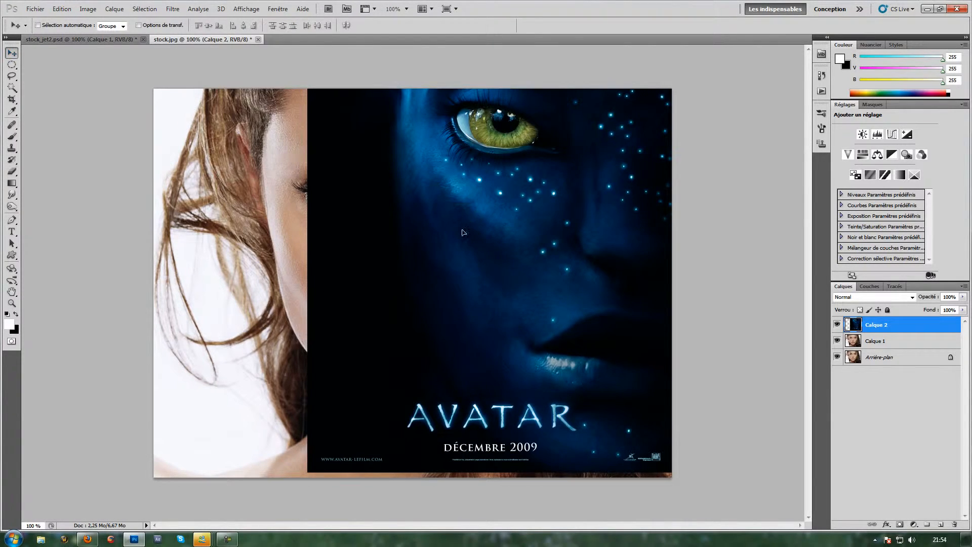
drag(462, 233, 426, 309)
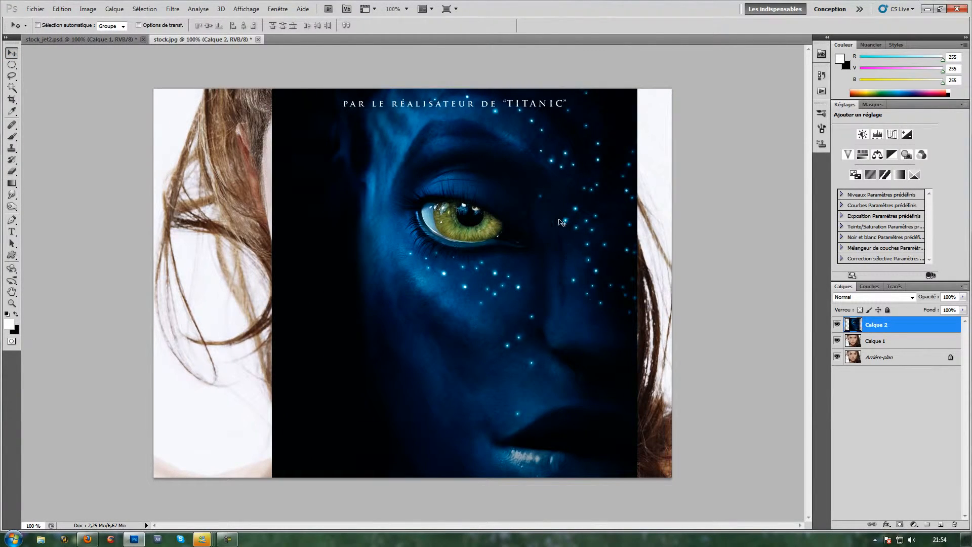
drag(485, 264, 647, 238)
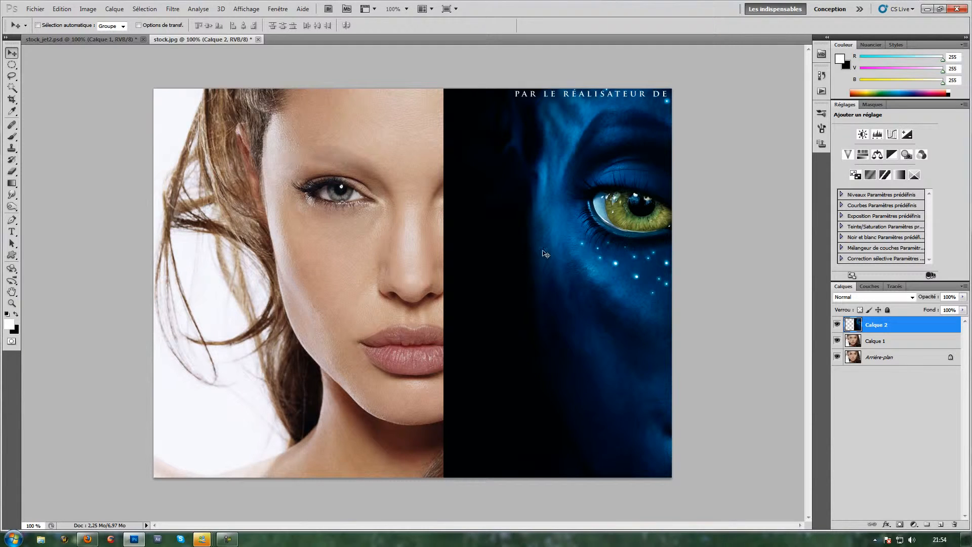
drag(544, 253, 477, 243)
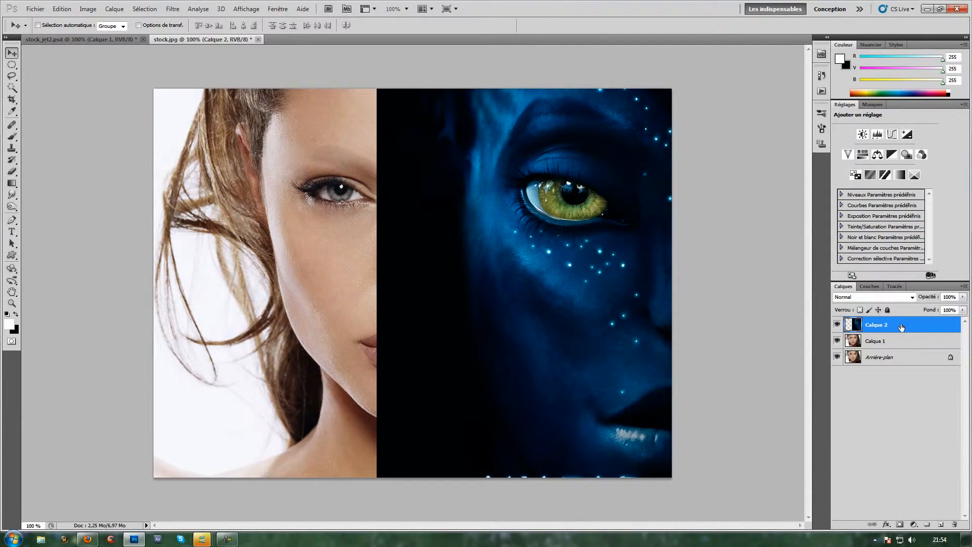
key(Delete)
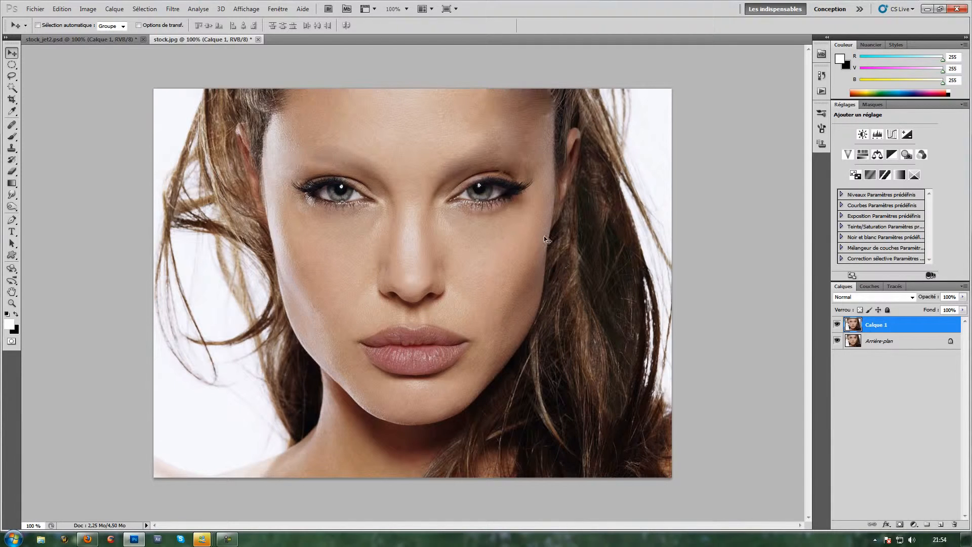
Step: Duplicate the retouched face layer and open the copy in the Liquify filter
key(ctrl+j)
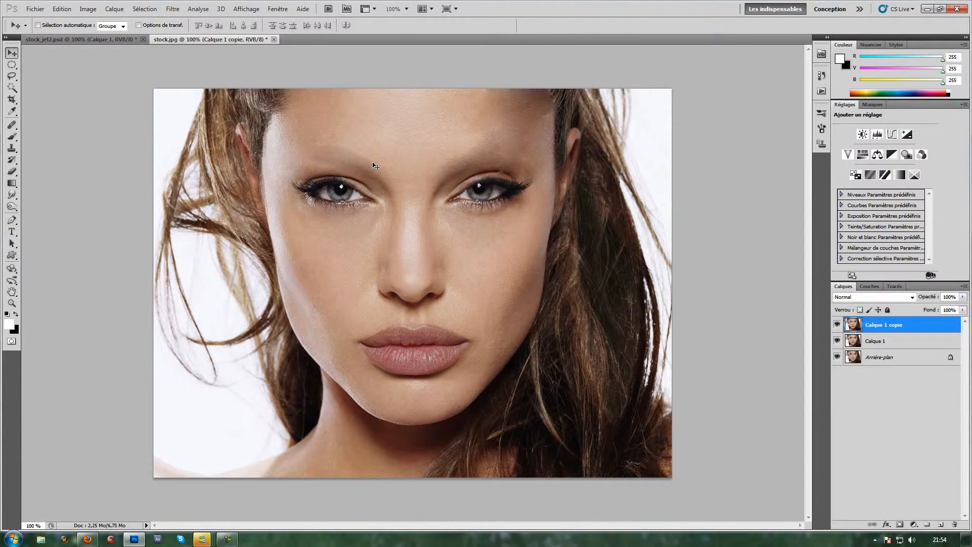
click(172, 9)
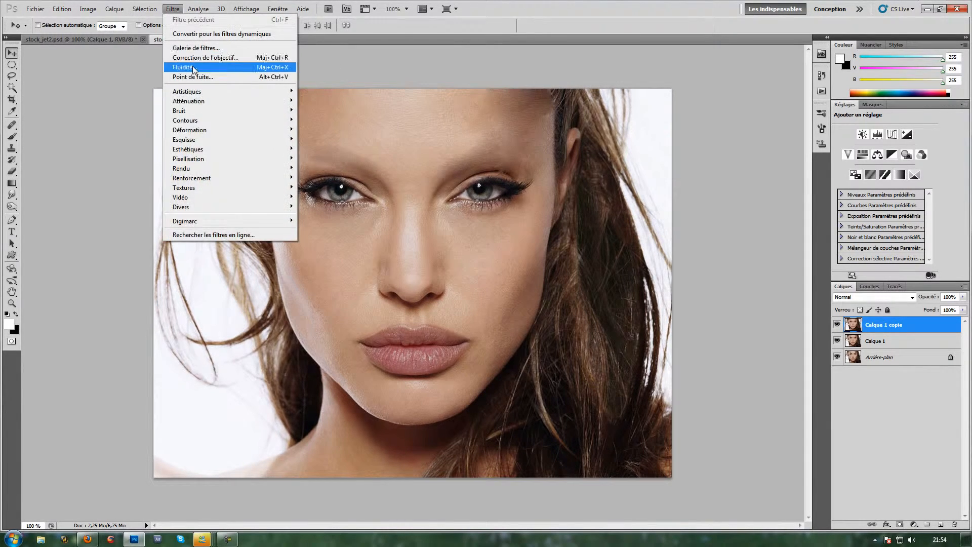
click(193, 67)
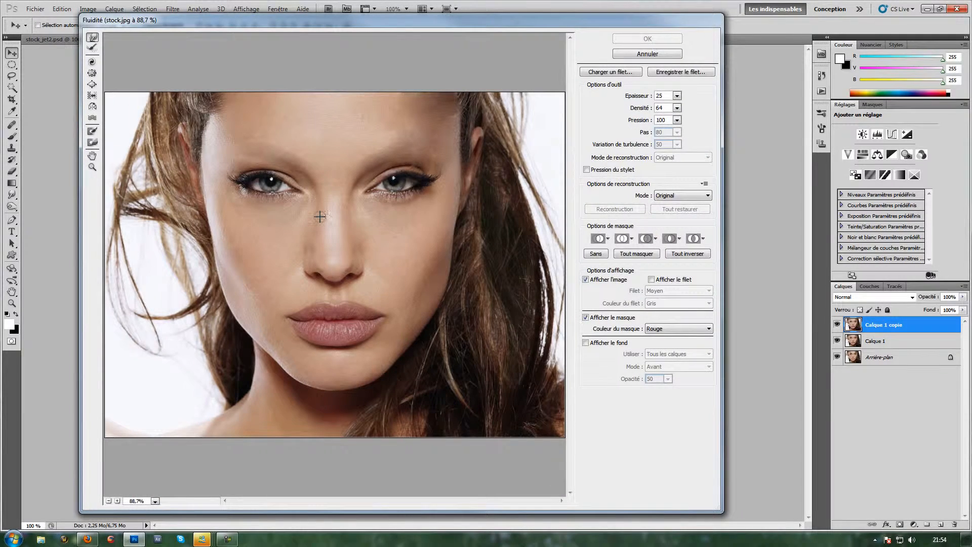
Step: Freeze the skin around the nose with a size 87 Freeze Mask brush, leaving only the nose unprotected
click(320, 217)
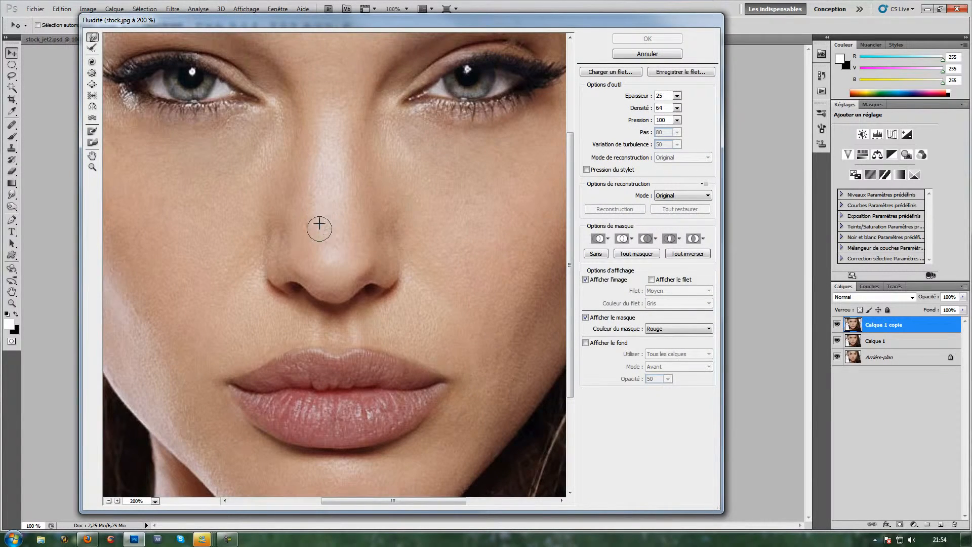
mouse_move(293, 154)
mouse_down()
mouse_move(326, 200)
mouse_move(324, 240)
mouse_up()
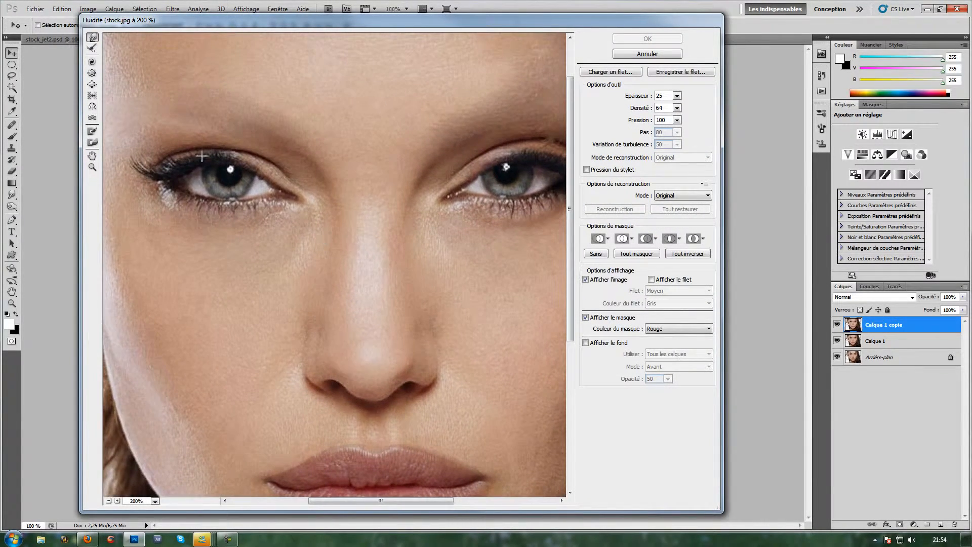
click(92, 131)
mouse_move(248, 174)
mouse_down()
mouse_move(242, 370)
mouse_move(257, 442)
mouse_move(334, 459)
mouse_move(506, 448)
mouse_move(525, 420)
mouse_move(534, 233)
mouse_move(523, 137)
mouse_move(414, 126)
mouse_move(265, 141)
mouse_up()
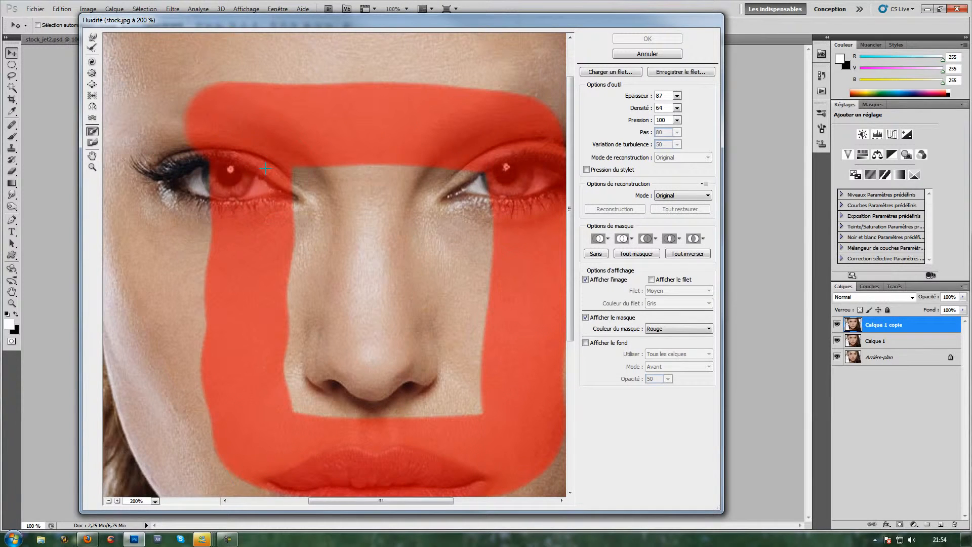
drag(254, 176, 263, 183)
drag(259, 205, 256, 402)
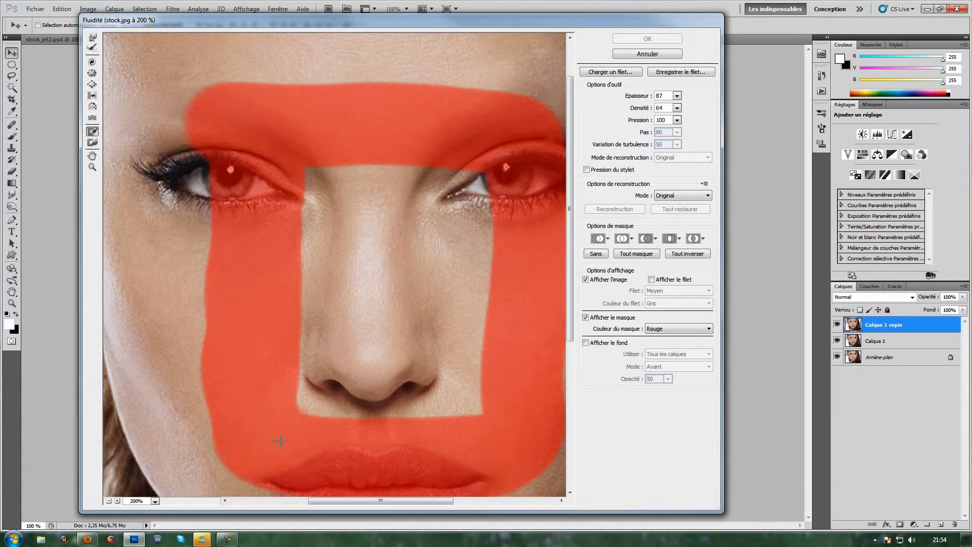
mouse_move(281, 441)
mouse_down()
mouse_move(479, 444)
mouse_move(515, 367)
mouse_move(512, 177)
mouse_move(497, 165)
mouse_move(460, 166)
mouse_move(445, 190)
mouse_move(465, 213)
mouse_move(480, 403)
mouse_up()
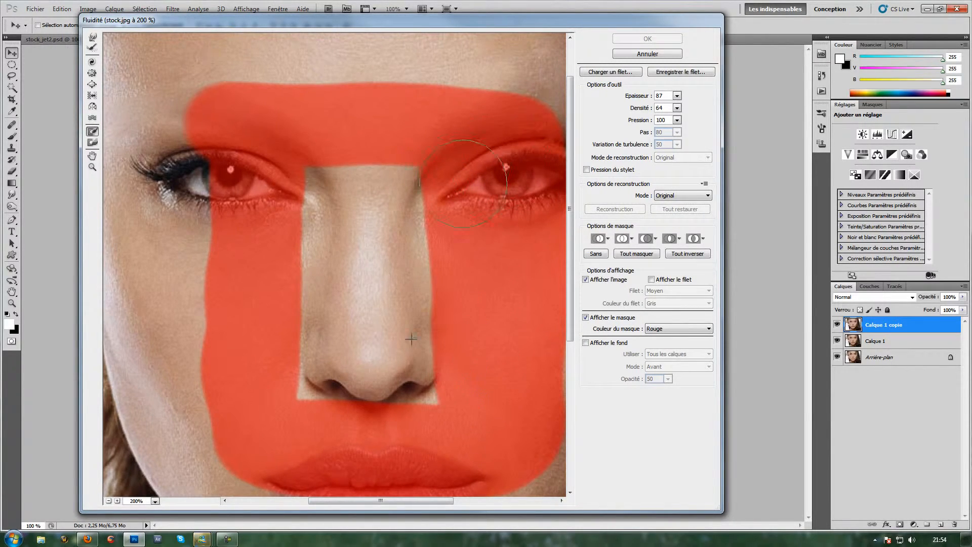
Step: Thaw the mask on the image's right side of the nose and refreeze it closely along the nostril and bridge
click(92, 142)
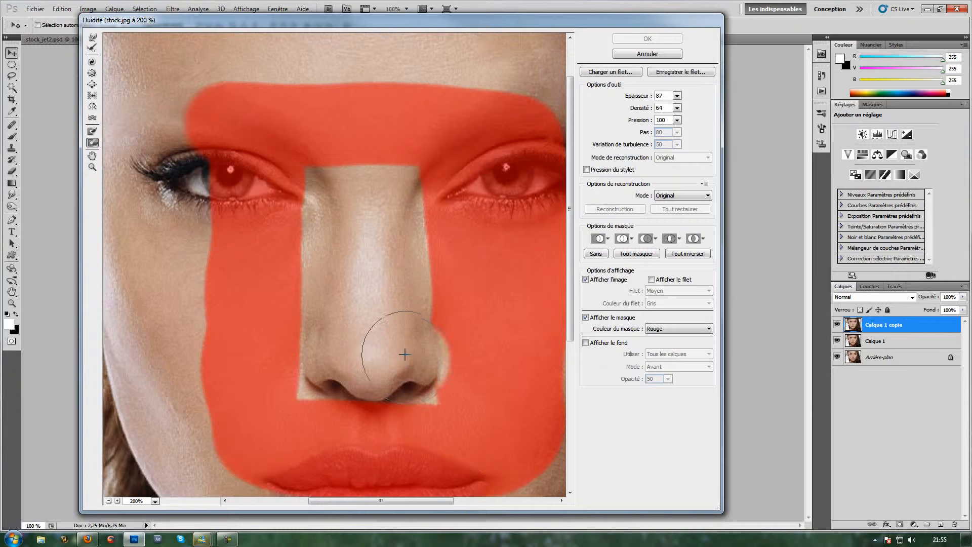
mouse_move(397, 341)
mouse_down()
mouse_move(426, 218)
mouse_move(412, 243)
mouse_move(417, 358)
mouse_move(430, 354)
mouse_up()
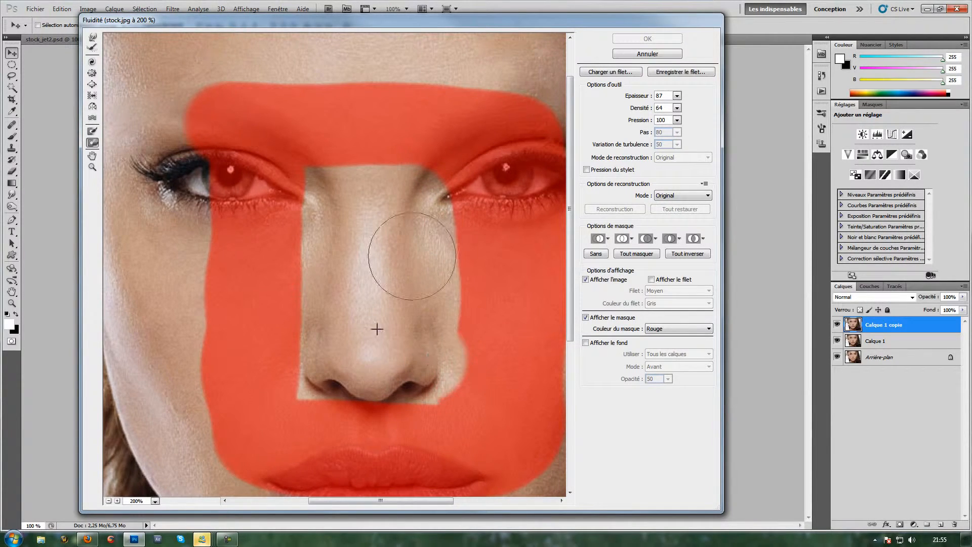
click(92, 131)
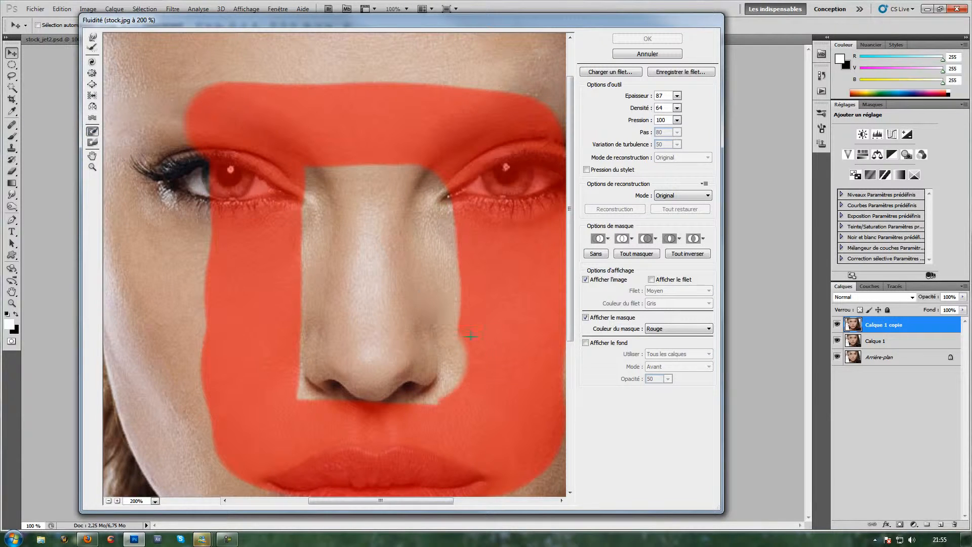
mouse_move(487, 391)
mouse_down()
mouse_move(484, 168)
mouse_move(479, 205)
mouse_move(475, 172)
mouse_up()
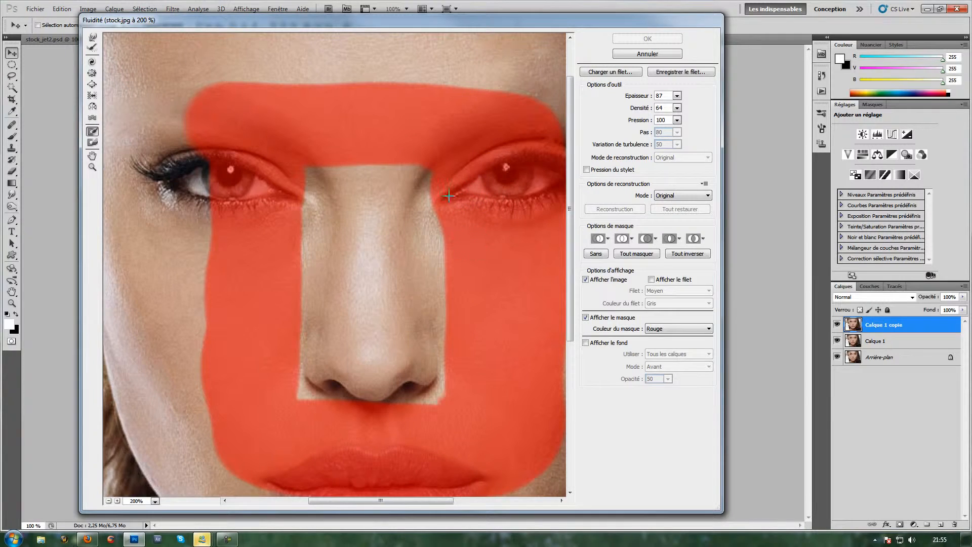
drag(477, 218, 478, 386)
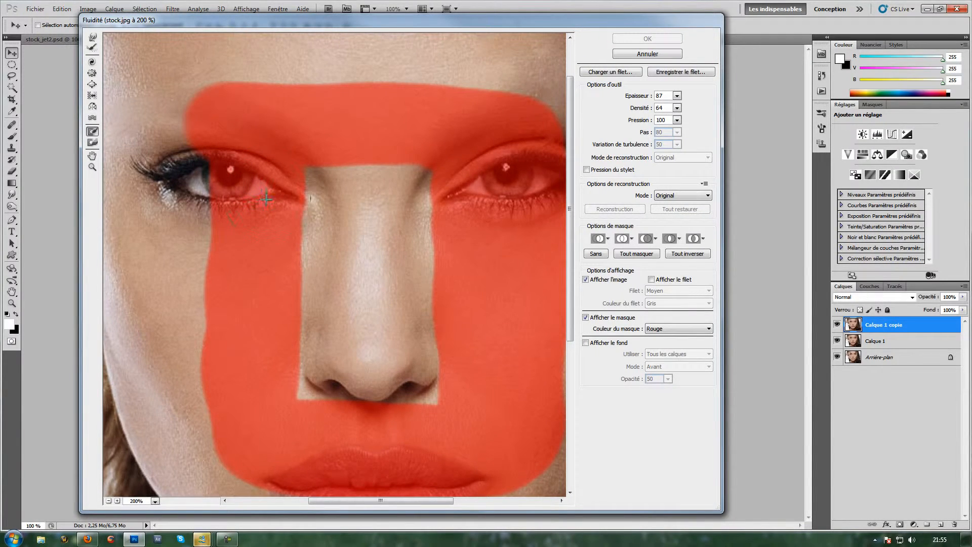
Step: Push both nostrils and the nose tip down and outward with a size 57 Forward Warp brush
click(95, 38)
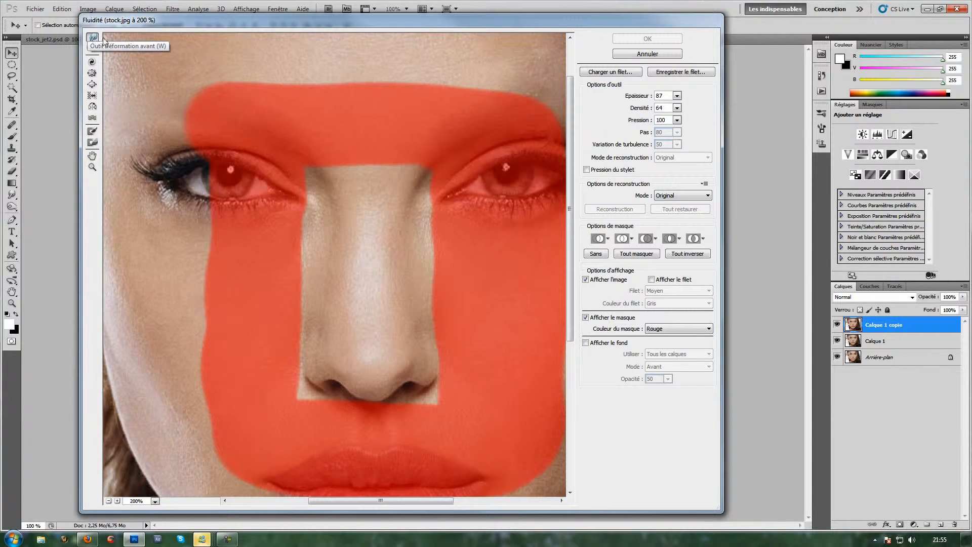
drag(641, 100, 627, 98)
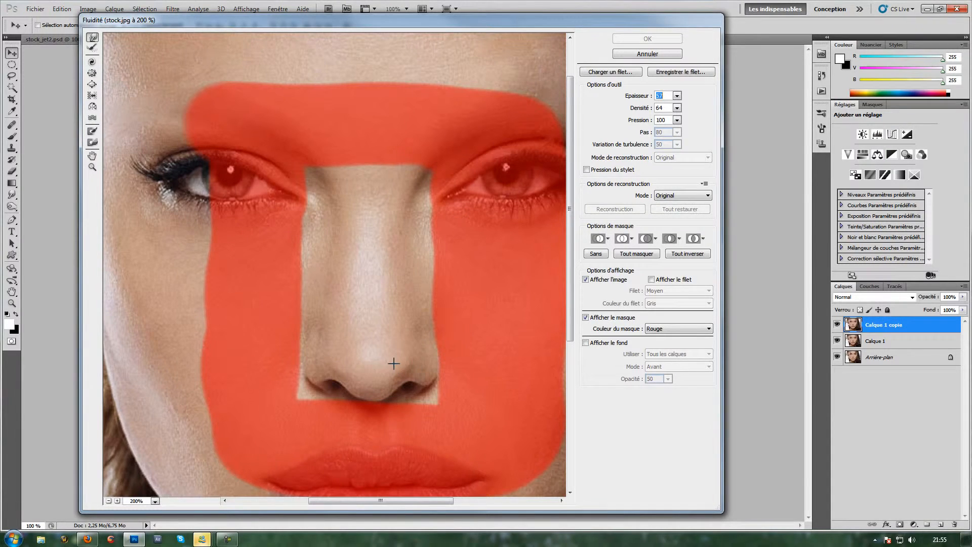
mouse_move(397, 362)
mouse_down()
mouse_move(412, 384)
mouse_move(395, 385)
mouse_move(415, 387)
mouse_move(412, 380)
mouse_up()
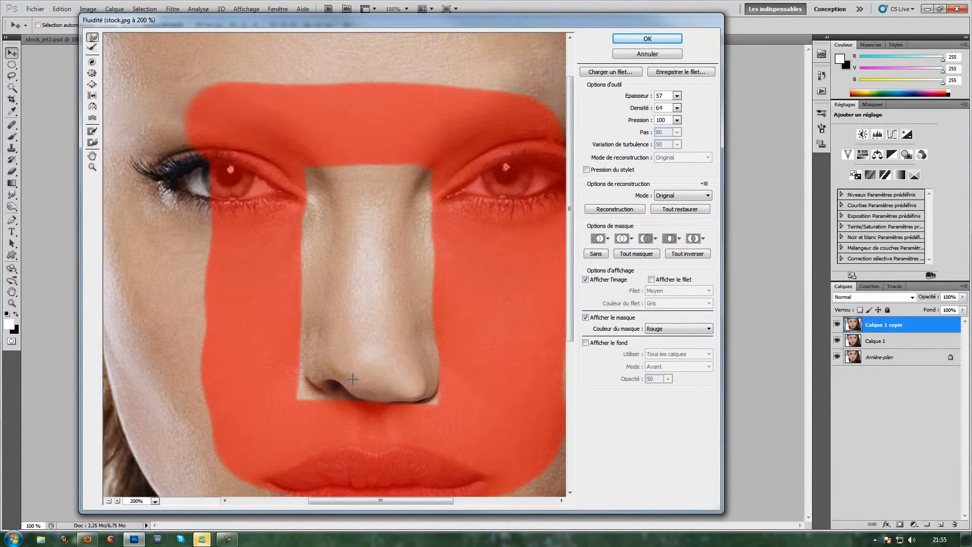
mouse_move(345, 365)
mouse_down()
mouse_move(335, 388)
mouse_move(374, 388)
mouse_up()
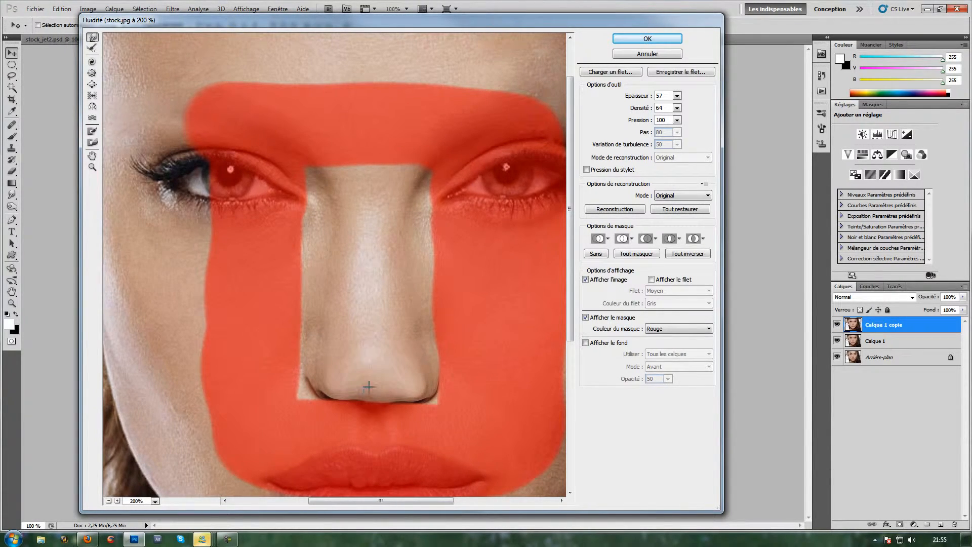
Step: Refine the lower edge of the nose tip with a size 25 Forward Warp brush
drag(640, 100, 632, 99)
mouse_move(366, 385)
mouse_down()
mouse_move(402, 392)
mouse_move(353, 392)
mouse_up()
drag(359, 389, 356, 394)
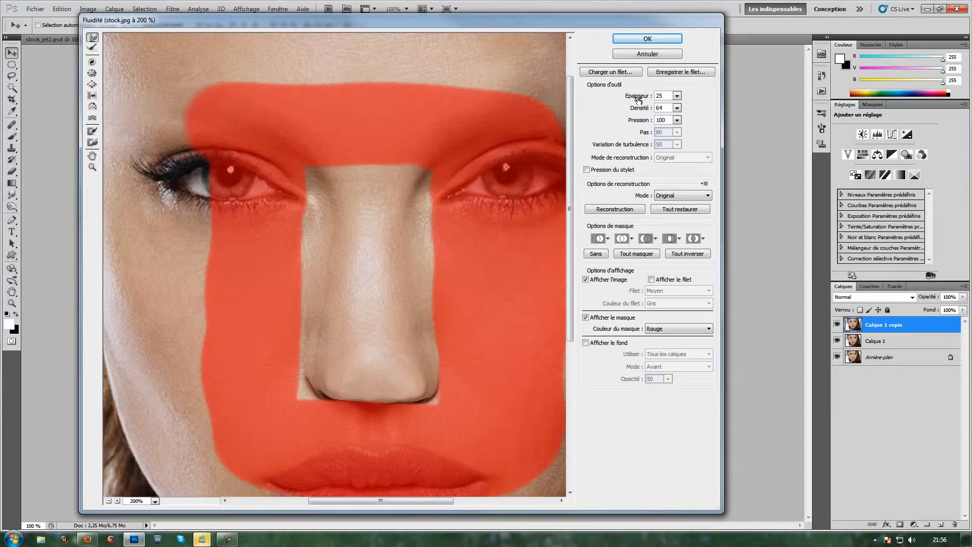
Step: Widen and flatten the whole nose bridge with a size 61 Forward Warp brush and apply the Liquify result
mouse_move(639, 99)
mouse_down()
mouse_move(653, 99)
mouse_move(637, 96)
mouse_up()
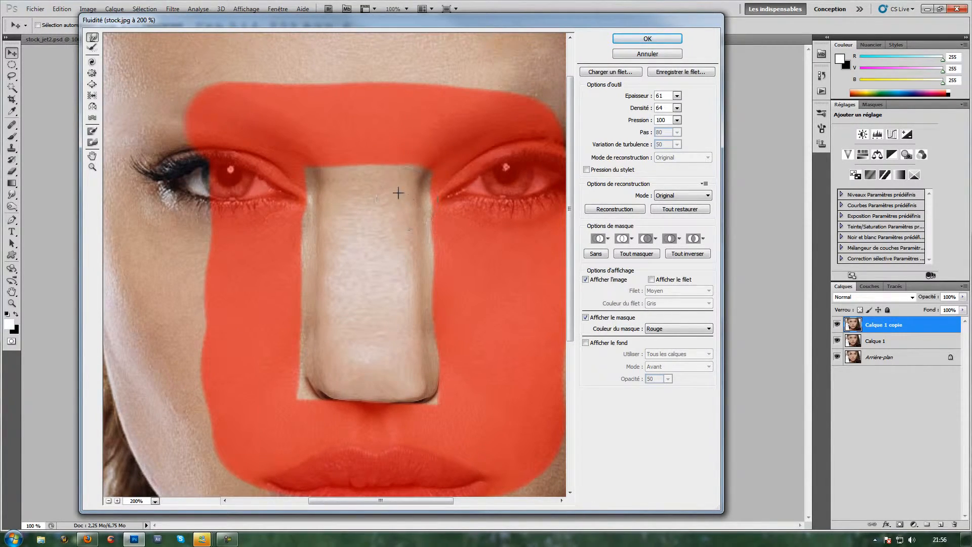
key(ctrl+minus)
key(ctrl+minus)
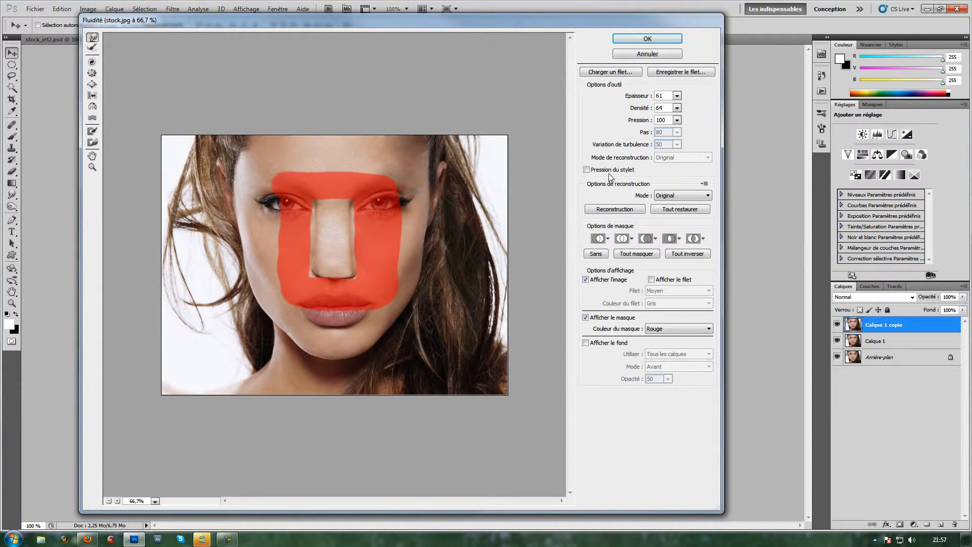
click(628, 39)
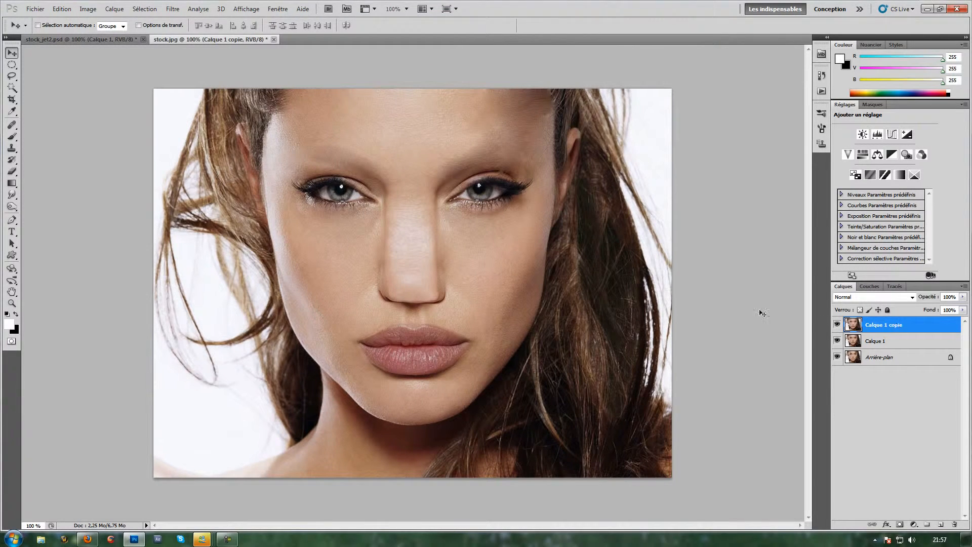
Step: Repair the stretched texture along the nose bridge with a size 27 Healing Brush, sampling clean skin from the cheek
key(ctrl+plus)
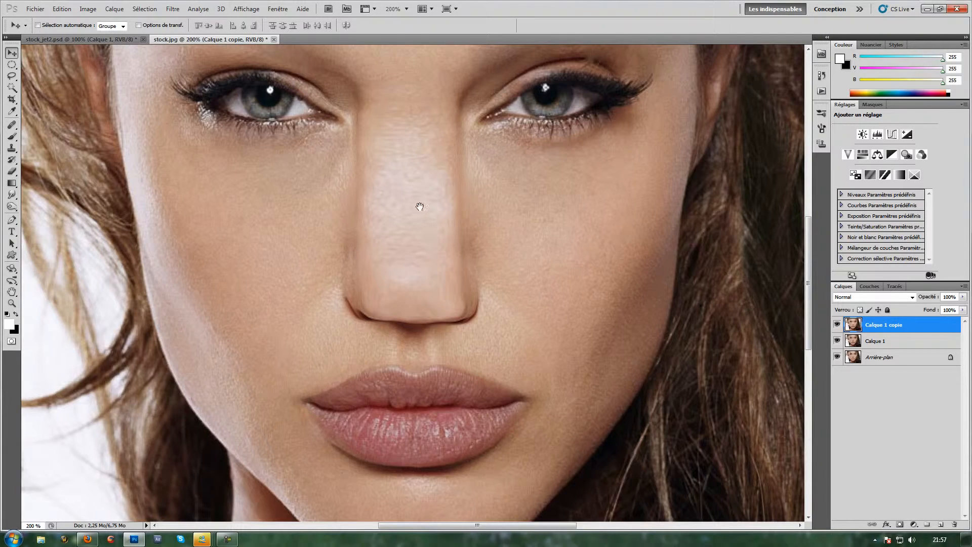
drag(420, 207, 424, 271)
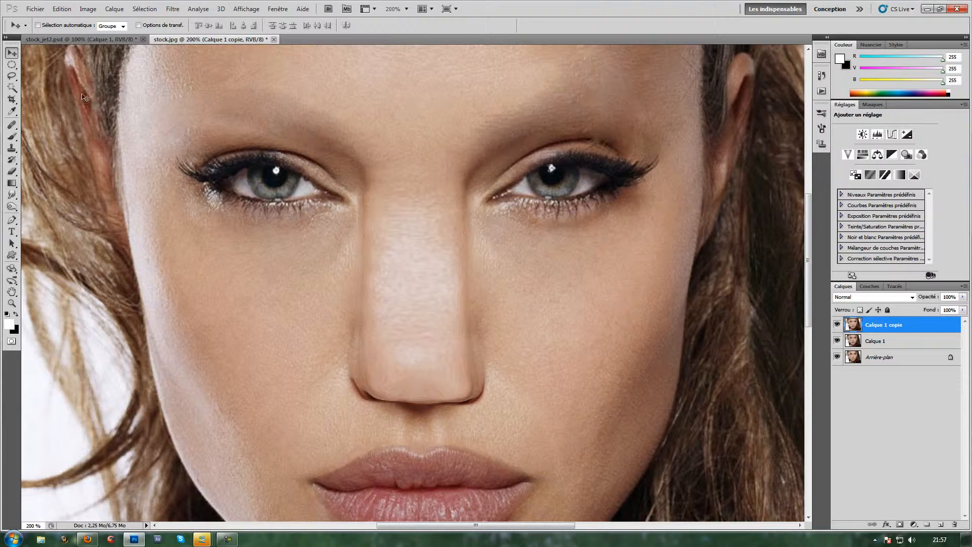
click(11, 124)
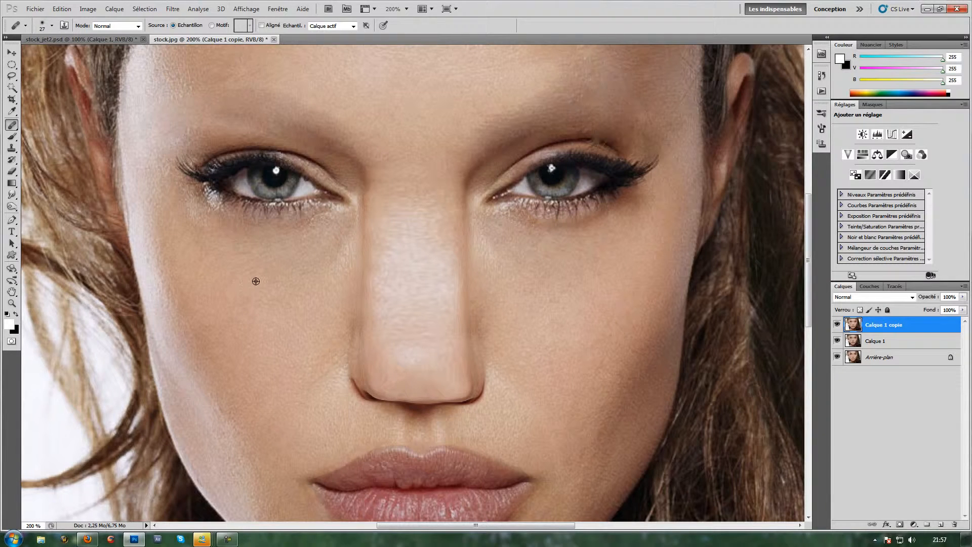
alt+click(260, 327)
mouse_move(354, 233)
mouse_down()
mouse_move(409, 208)
mouse_move(398, 226)
mouse_move(406, 219)
mouse_move(413, 252)
mouse_up()
mouse_move(394, 220)
mouse_down()
mouse_move(392, 251)
mouse_move(411, 230)
mouse_move(413, 309)
mouse_up()
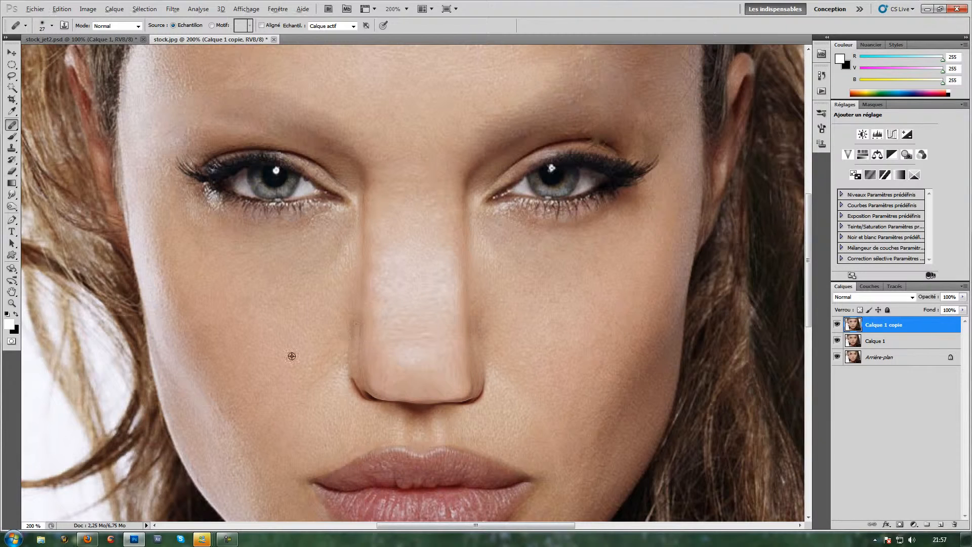
alt+click(262, 357)
mouse_move(428, 256)
mouse_down()
mouse_move(441, 293)
mouse_move(439, 278)
mouse_move(445, 285)
mouse_move(424, 264)
mouse_move(403, 278)
mouse_move(405, 260)
mouse_up()
mouse_move(406, 258)
mouse_down()
mouse_move(387, 290)
mouse_move(392, 324)
mouse_move(404, 310)
mouse_move(422, 335)
mouse_move(439, 328)
mouse_move(433, 346)
mouse_move(455, 342)
mouse_move(454, 302)
mouse_move(448, 365)
mouse_move(432, 362)
mouse_move(448, 360)
mouse_move(445, 374)
mouse_move(426, 351)
mouse_move(442, 363)
mouse_move(406, 354)
mouse_move(406, 366)
mouse_move(387, 340)
mouse_move(391, 371)
mouse_move(382, 367)
mouse_move(398, 379)
mouse_move(400, 370)
mouse_move(401, 385)
mouse_move(394, 382)
mouse_move(404, 374)
mouse_move(471, 384)
mouse_move(399, 380)
mouse_move(424, 384)
mouse_move(403, 384)
mouse_move(417, 373)
mouse_move(424, 379)
mouse_move(400, 388)
mouse_move(384, 382)
mouse_move(440, 373)
mouse_up()
alt+click(601, 330)
alt+click(633, 414)
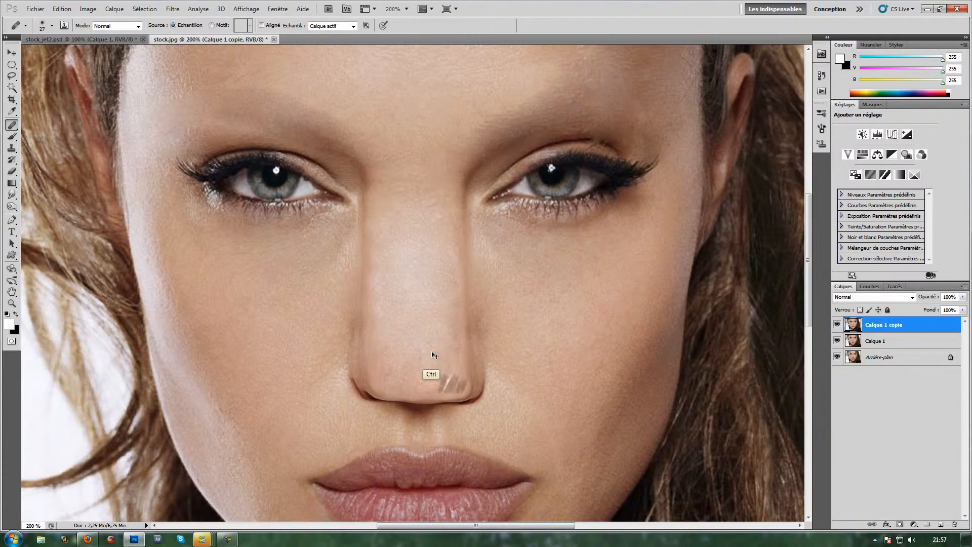
key(ctrl+z)
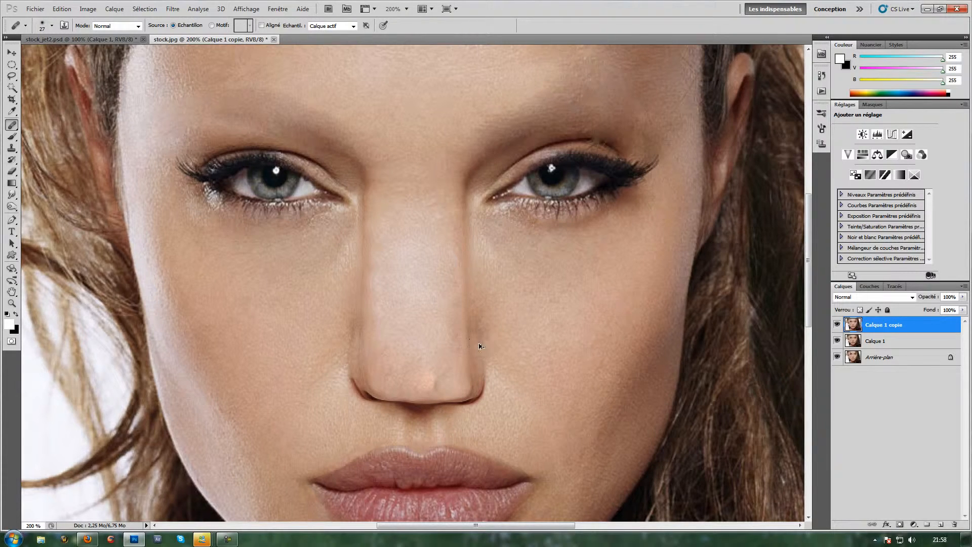
Step: Heal the blotches on the nose tip and the mark on the bridge with the Healing Brush
click(482, 333)
mouse_move(395, 370)
mouse_down()
mouse_move(459, 386)
mouse_move(391, 388)
mouse_move(412, 351)
mouse_up()
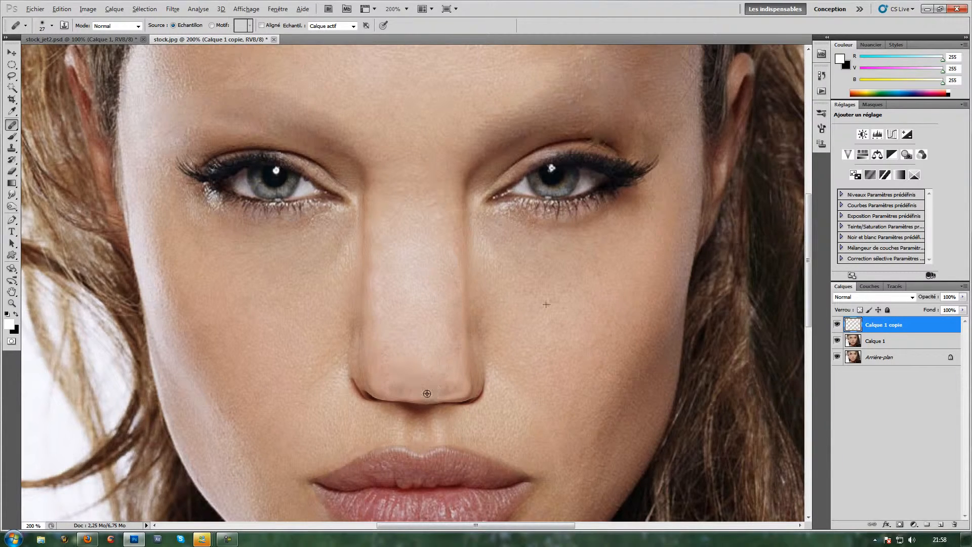
click(408, 391)
click(419, 394)
click(398, 250)
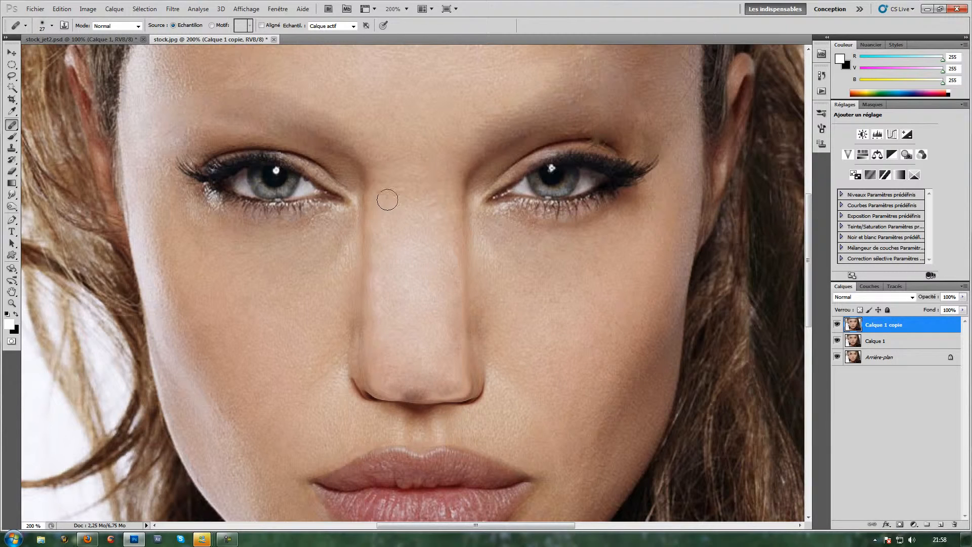
Step: Blend the top of the bridge between the eyes and heal the dark spot on the nose tip with newly sampled skin
drag(384, 185, 378, 181)
mouse_move(456, 176)
mouse_down()
mouse_move(437, 228)
mouse_move(454, 190)
mouse_move(450, 171)
mouse_up()
drag(454, 206, 446, 204)
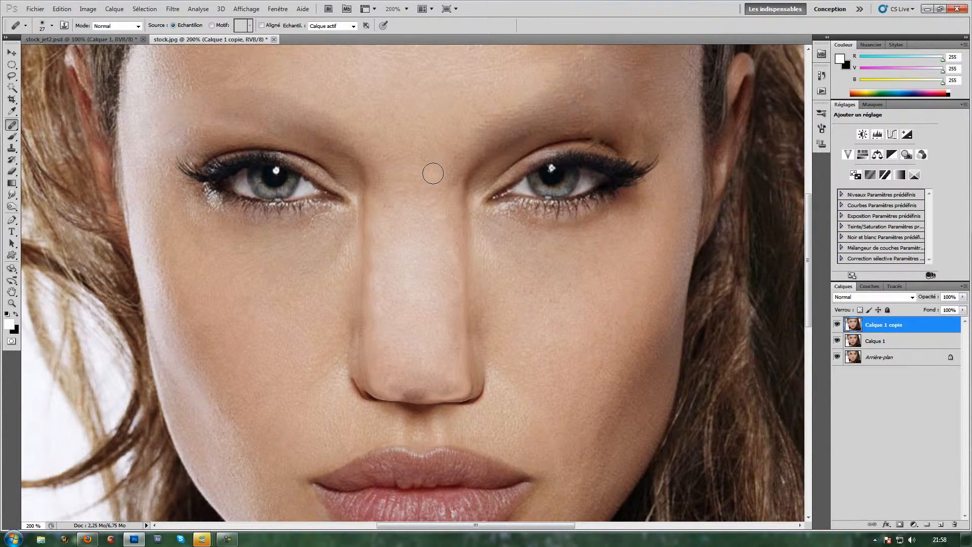
alt+click(408, 278)
drag(412, 387, 416, 389)
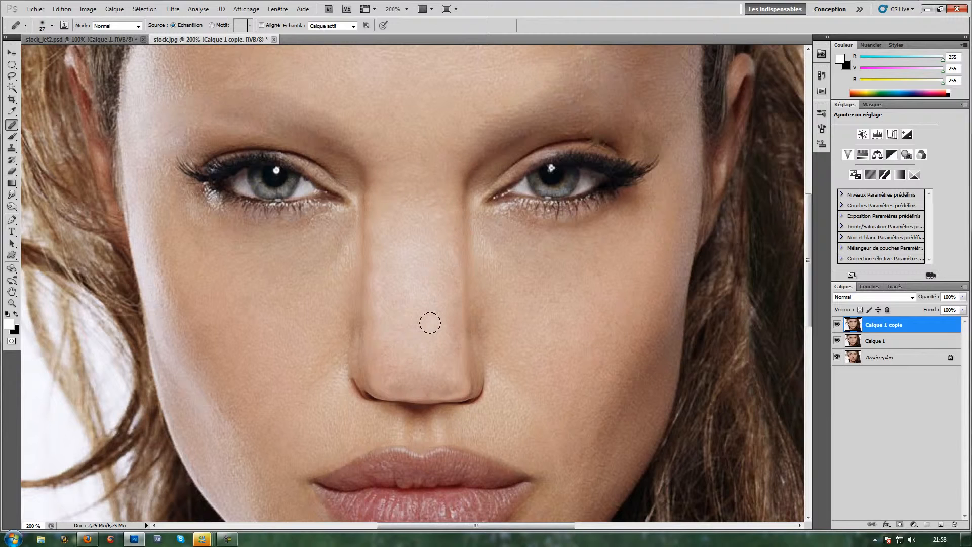
Step: Heal the remaining uneven patches on the upper bridge, middle and tip of the nose using skin sampled from the cheek
alt+click(550, 295)
mouse_move(397, 174)
mouse_down()
mouse_move(375, 181)
mouse_move(385, 195)
mouse_move(415, 178)
mouse_move(432, 188)
mouse_move(457, 157)
mouse_move(447, 215)
mouse_move(430, 203)
mouse_up()
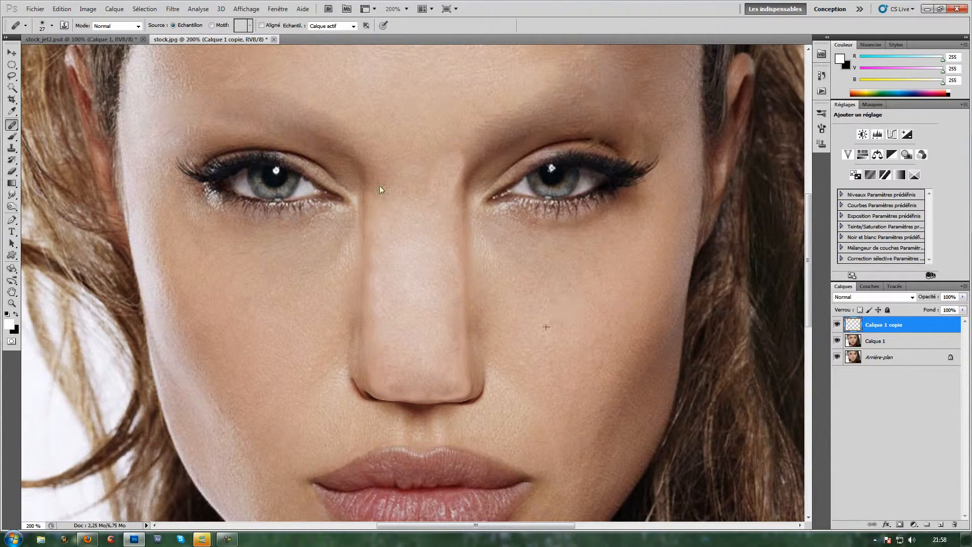
drag(445, 364, 455, 371)
click(403, 321)
click(388, 284)
mouse_move(388, 200)
mouse_down()
mouse_move(382, 213)
mouse_move(378, 201)
mouse_up()
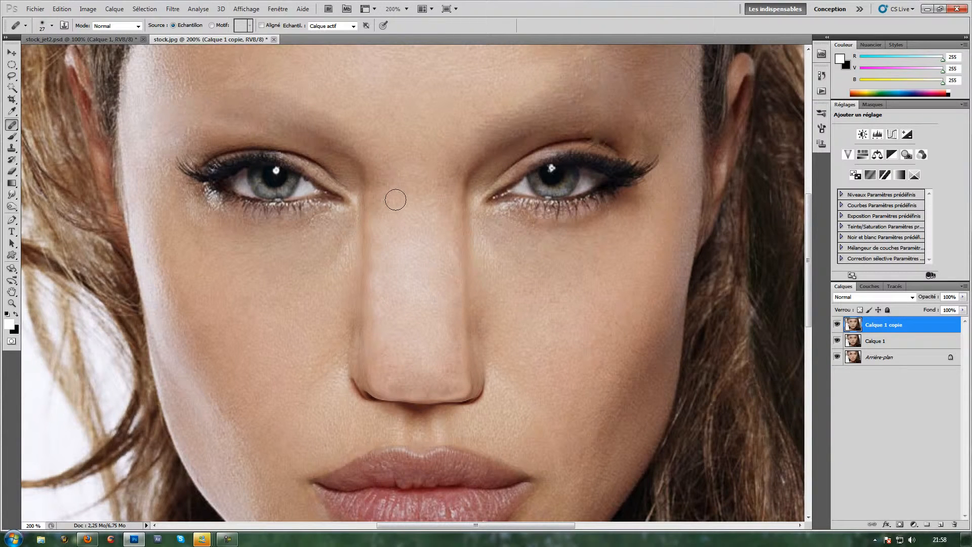
scroll(396, 200, down, 5)
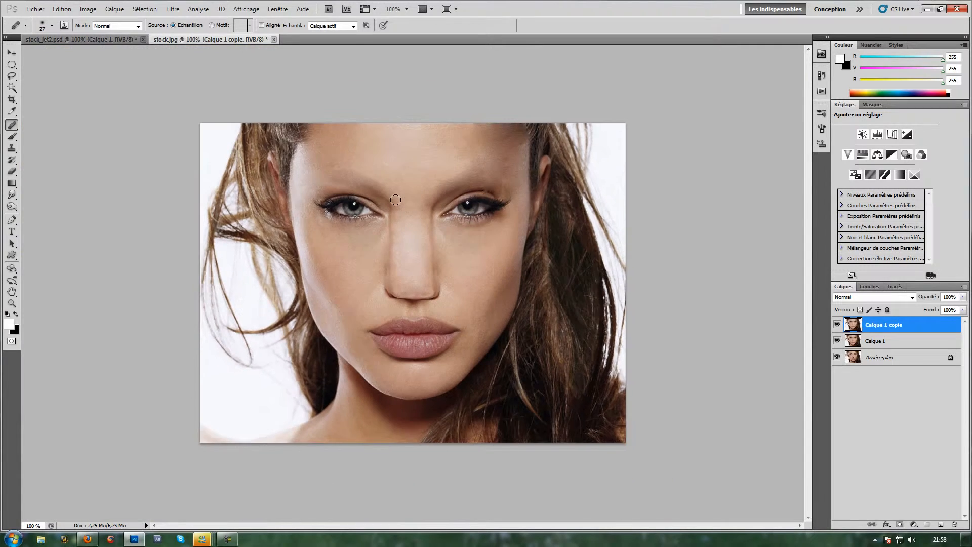
scroll(395, 199, up, 2)
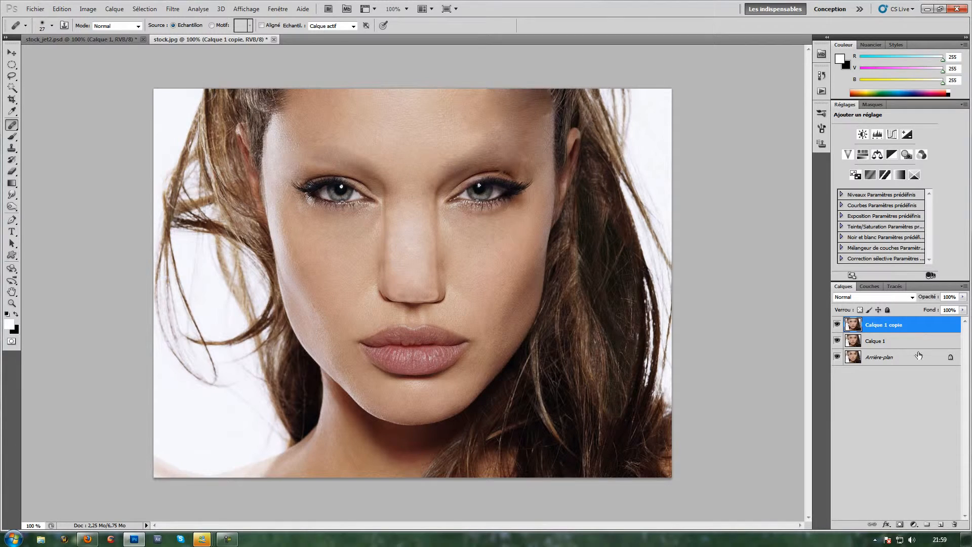
Step: Add a new layer to the portrait and sample the dark blue #0a4c69 from the face in stock_jet2.psd as the foreground colour
click(941, 525)
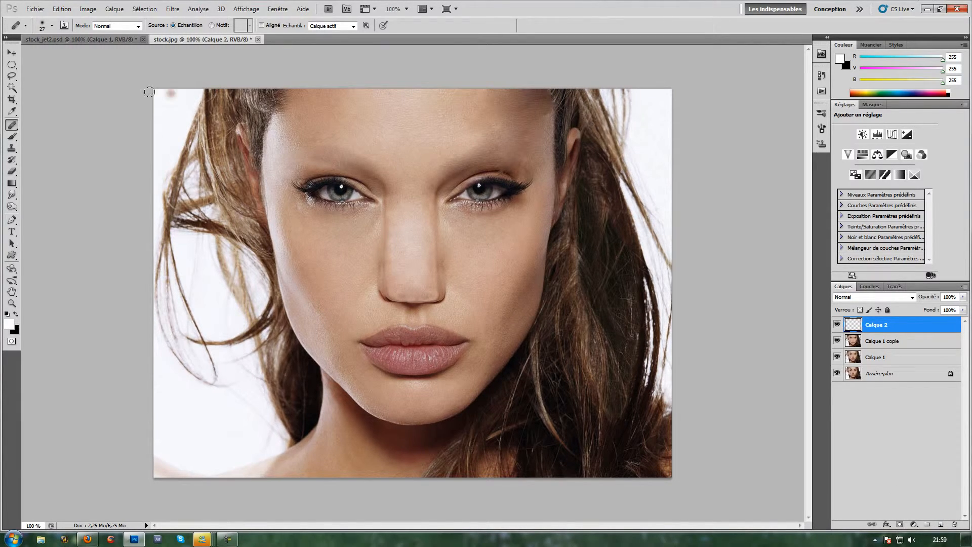
click(12, 136)
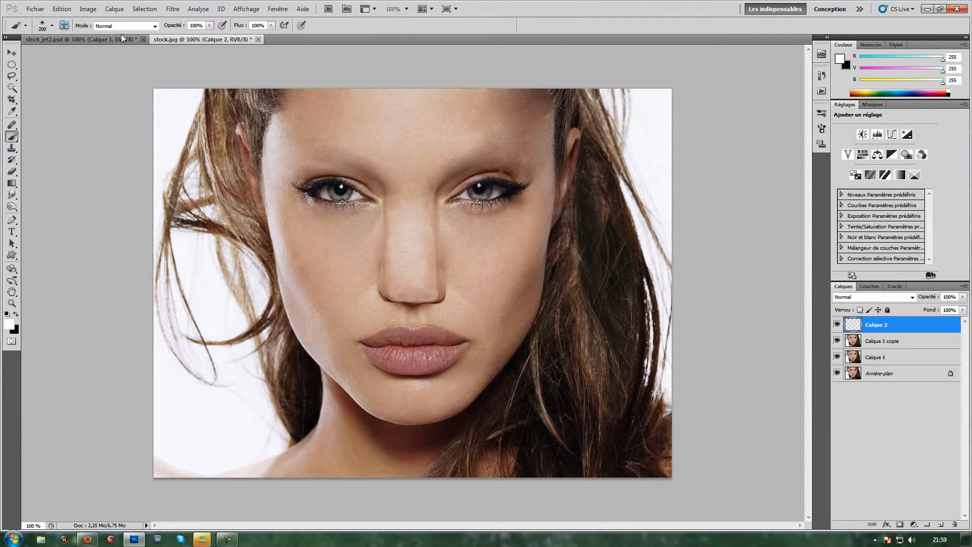
click(50, 39)
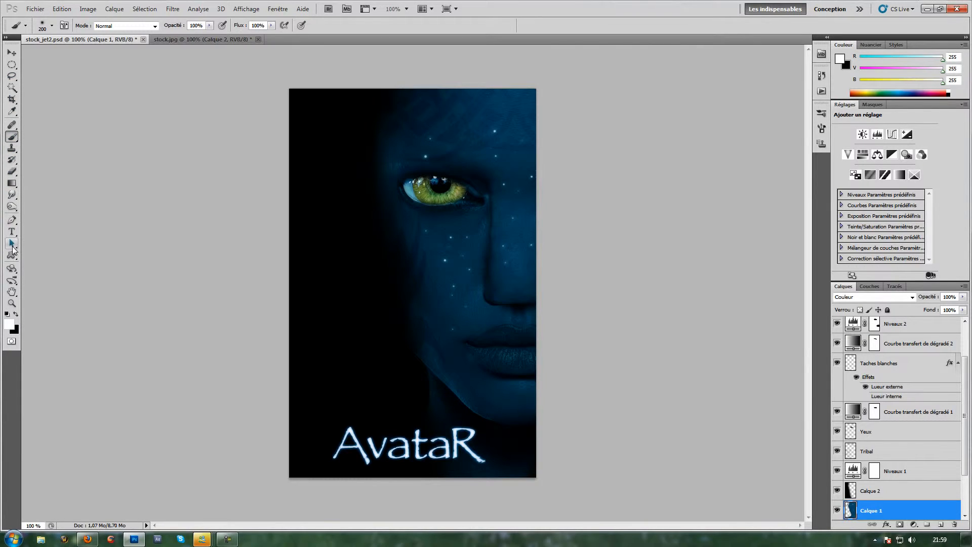
click(12, 110)
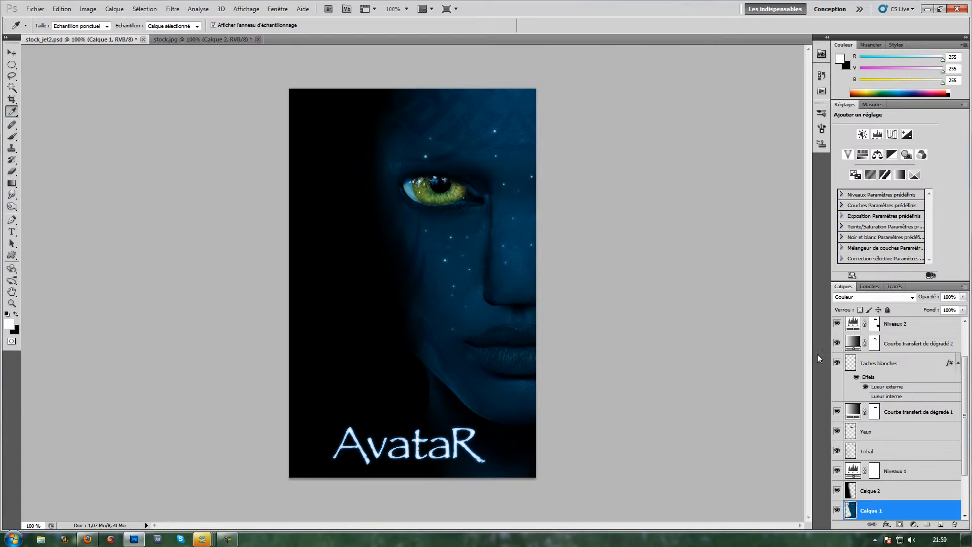
click(885, 525)
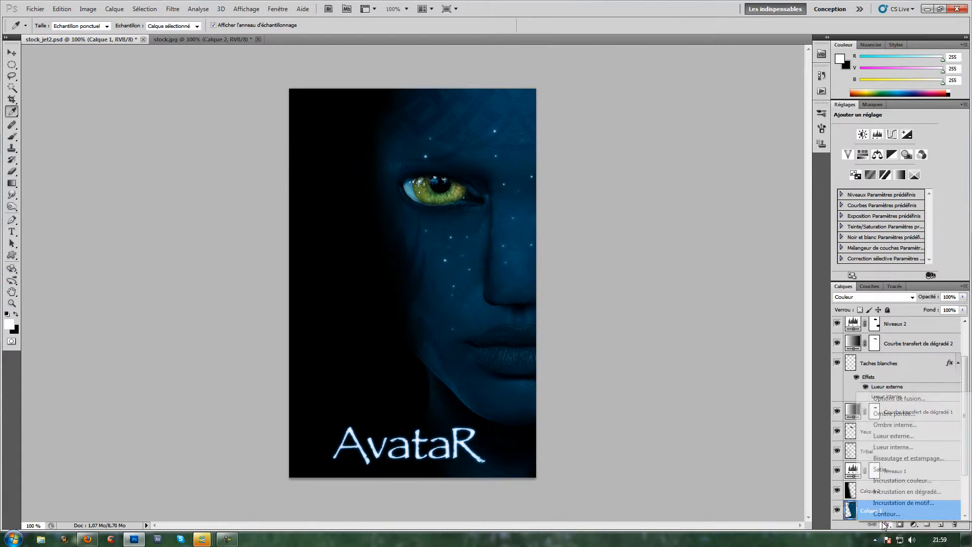
click(852, 508)
click(483, 126)
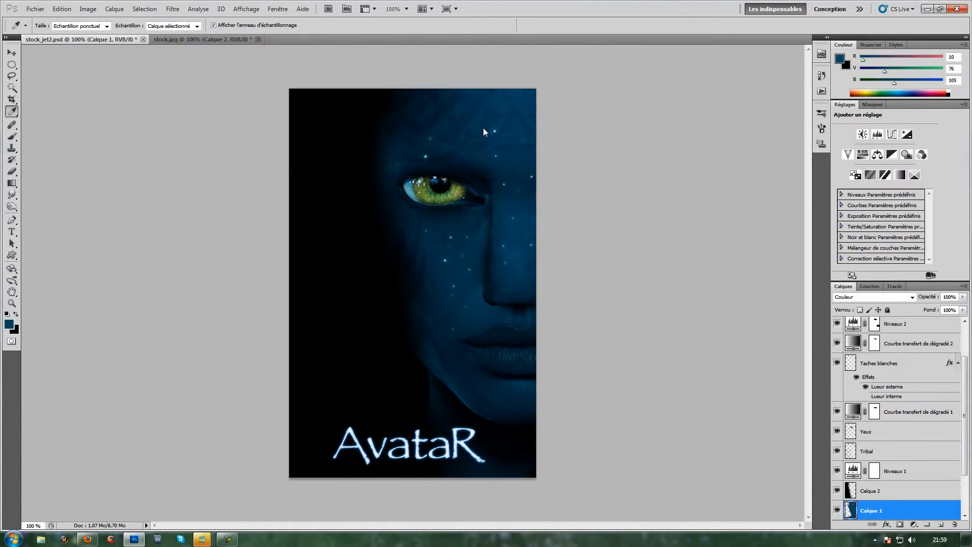
click(170, 40)
click(9, 324)
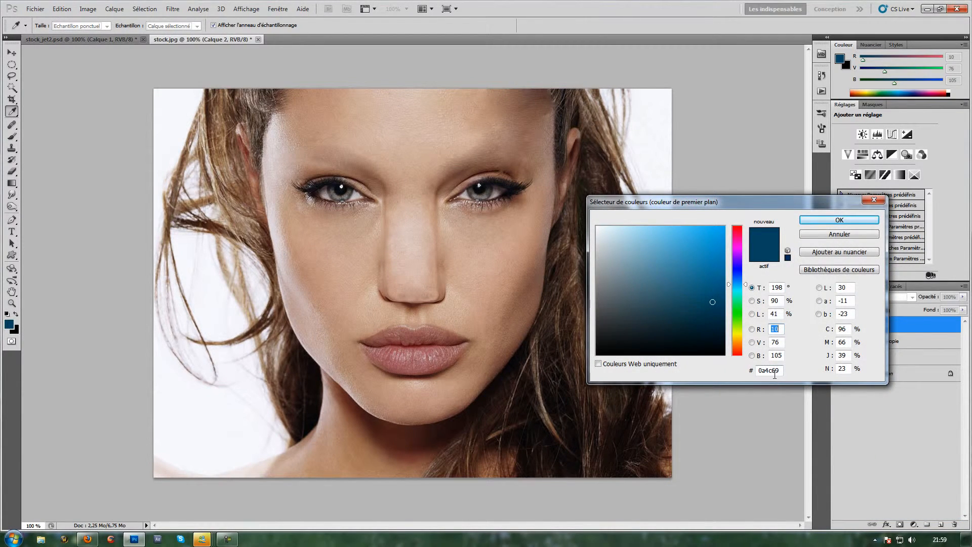
click(838, 220)
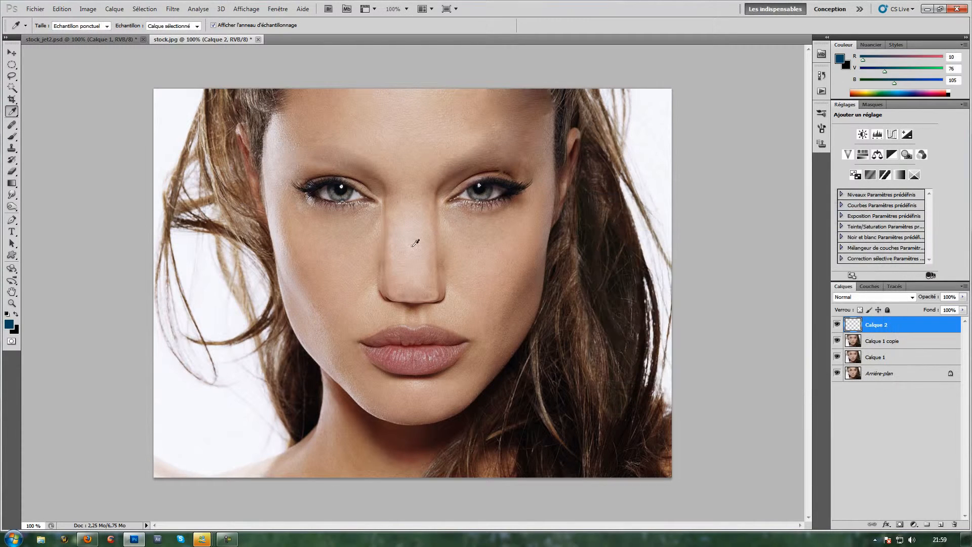
Step: Paint the face and neck blue with the size 200 brush and set the layer's blend mode to Couleur
click(11, 136)
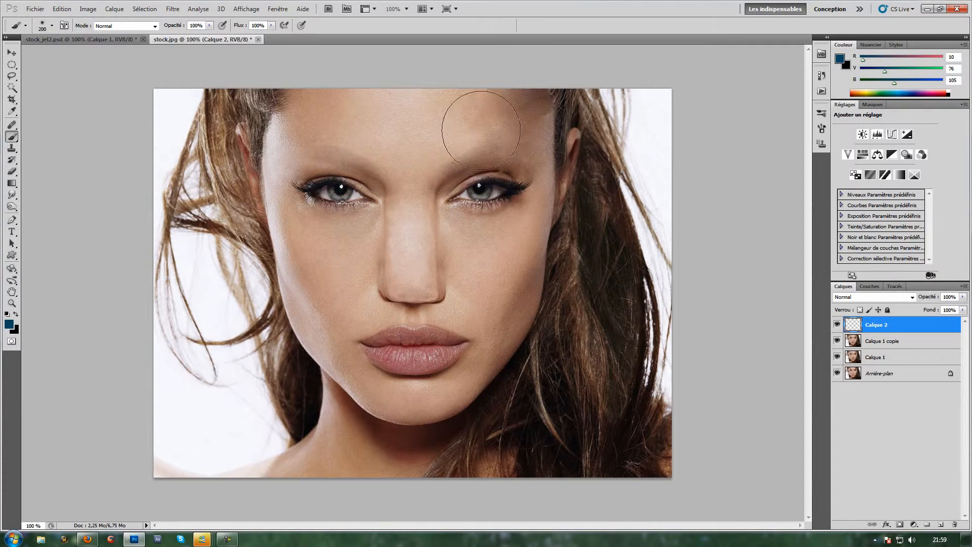
mouse_move(480, 125)
mouse_down()
mouse_move(461, 117)
mouse_move(512, 86)
mouse_move(521, 167)
mouse_move(502, 259)
mouse_move(465, 279)
mouse_move(445, 97)
mouse_move(293, 107)
mouse_move(299, 167)
mouse_move(364, 304)
mouse_move(412, 162)
mouse_move(425, 248)
mouse_up()
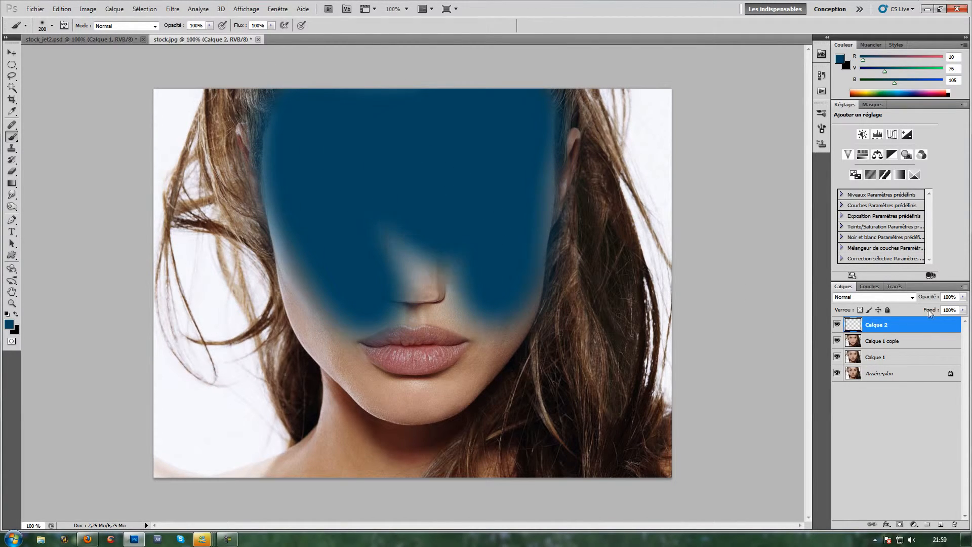
click(889, 299)
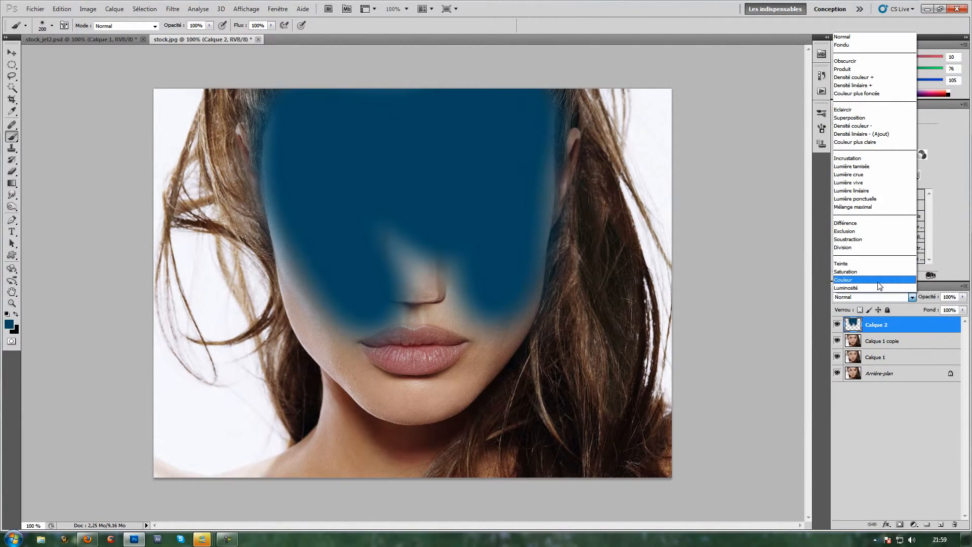
click(880, 272)
mouse_move(462, 239)
mouse_down()
mouse_move(501, 289)
mouse_move(500, 255)
mouse_move(461, 307)
mouse_move(383, 316)
mouse_move(296, 191)
mouse_move(329, 302)
mouse_move(359, 355)
mouse_move(319, 291)
mouse_move(400, 383)
mouse_move(470, 361)
mouse_move(447, 390)
mouse_move(489, 339)
mouse_move(444, 444)
mouse_move(415, 402)
mouse_move(376, 456)
mouse_move(364, 379)
mouse_move(359, 462)
mouse_move(289, 481)
mouse_move(387, 442)
mouse_move(379, 459)
mouse_move(299, 500)
mouse_move(157, 505)
mouse_up()
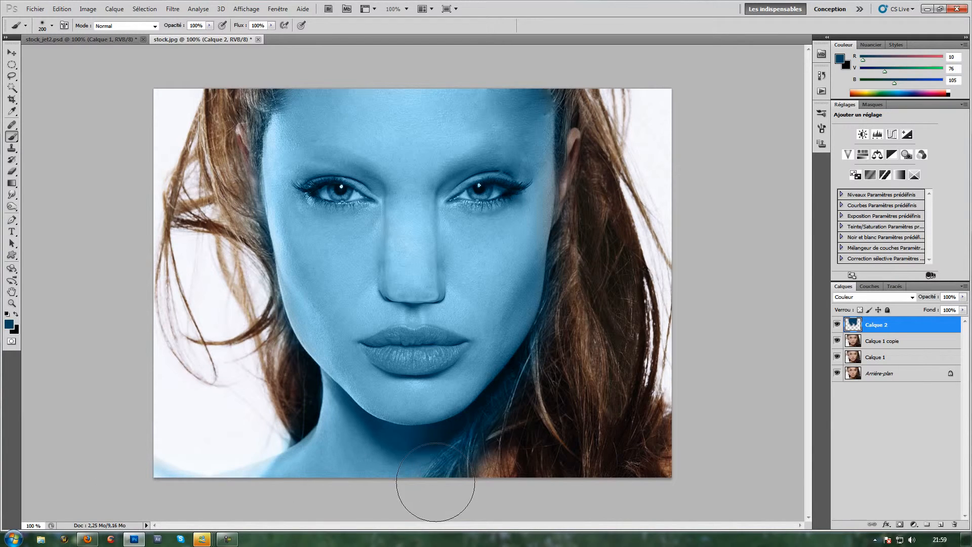
Step: Reduce the brush to 42 px and paint the ears and the remaining bare skin at the shoulders blue
right_click(362, 183)
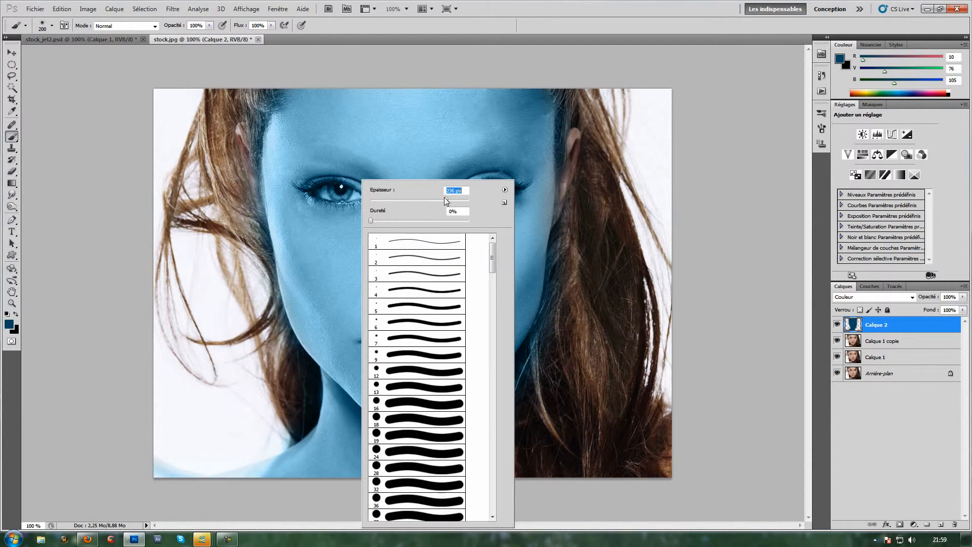
drag(411, 200, 411, 201)
click(395, 200)
drag(243, 145, 237, 133)
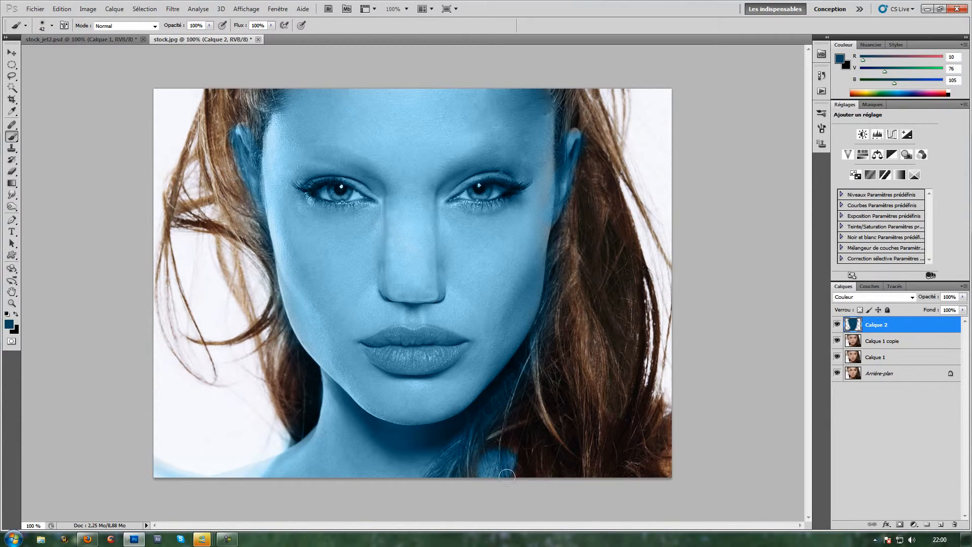
Step: Erase the blue spill from the hair beside the neck, jaw and ear with the Eraser
click(15, 170)
mouse_move(454, 462)
mouse_down()
mouse_move(470, 477)
mouse_move(472, 451)
mouse_move(508, 381)
mouse_move(531, 374)
mouse_move(561, 278)
mouse_move(557, 244)
mouse_move(552, 299)
mouse_up()
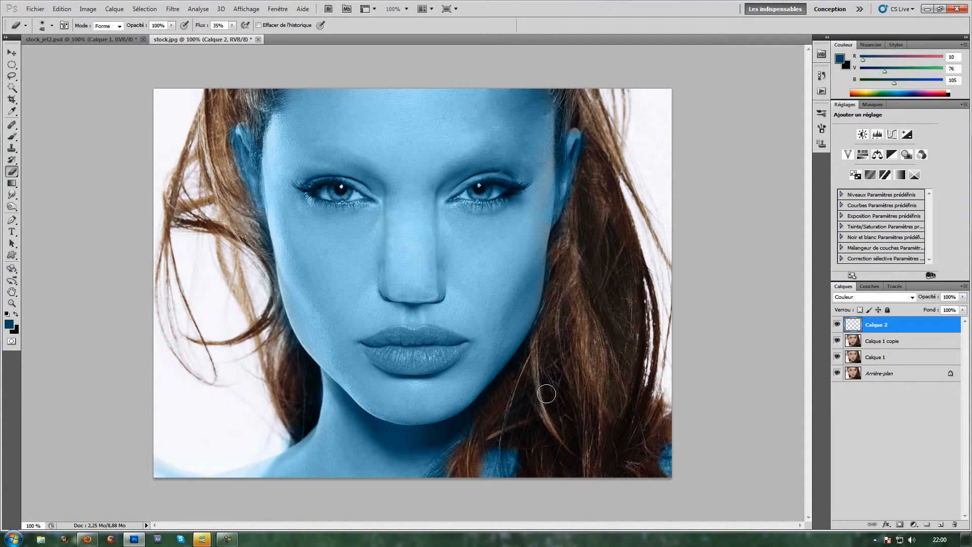
mouse_move(468, 462)
mouse_down()
mouse_move(447, 479)
mouse_move(438, 465)
mouse_move(494, 404)
mouse_move(443, 476)
mouse_up()
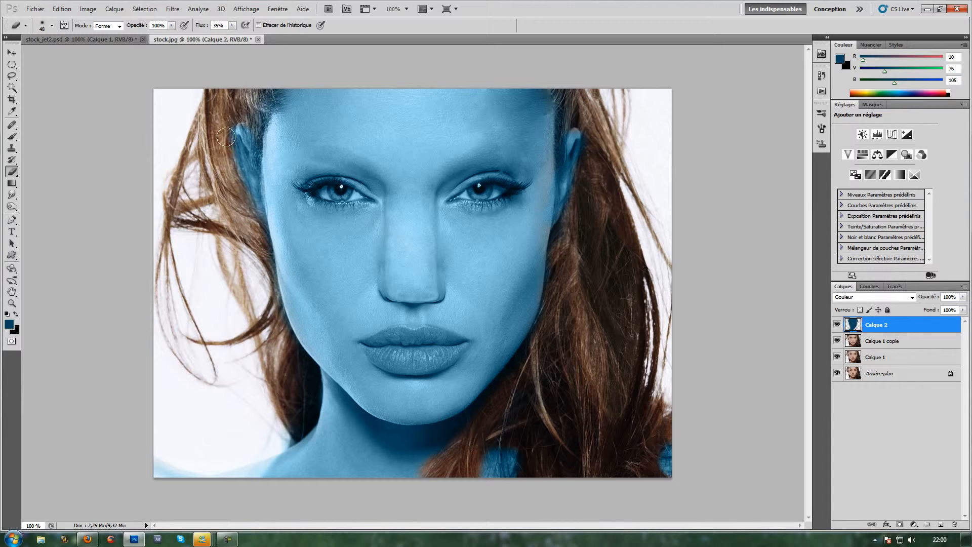
drag(225, 139, 230, 194)
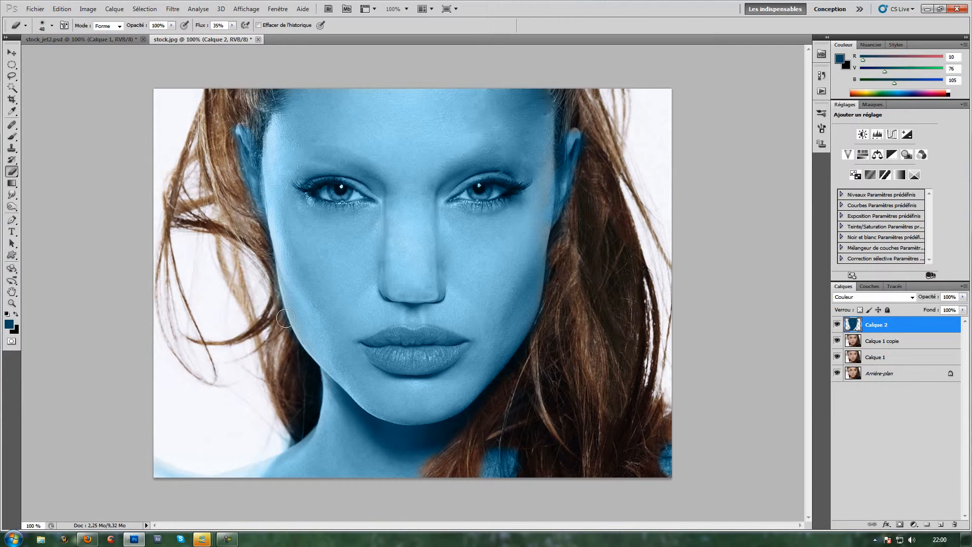
Step: Add a Levels adjustment layer with the black input at 23 and the midtones at 0.94
click(913, 525)
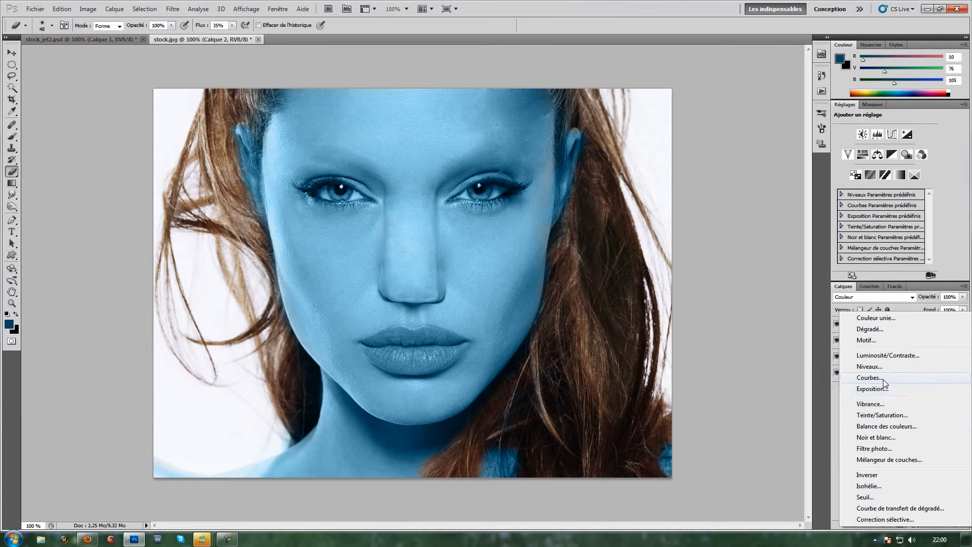
click(880, 366)
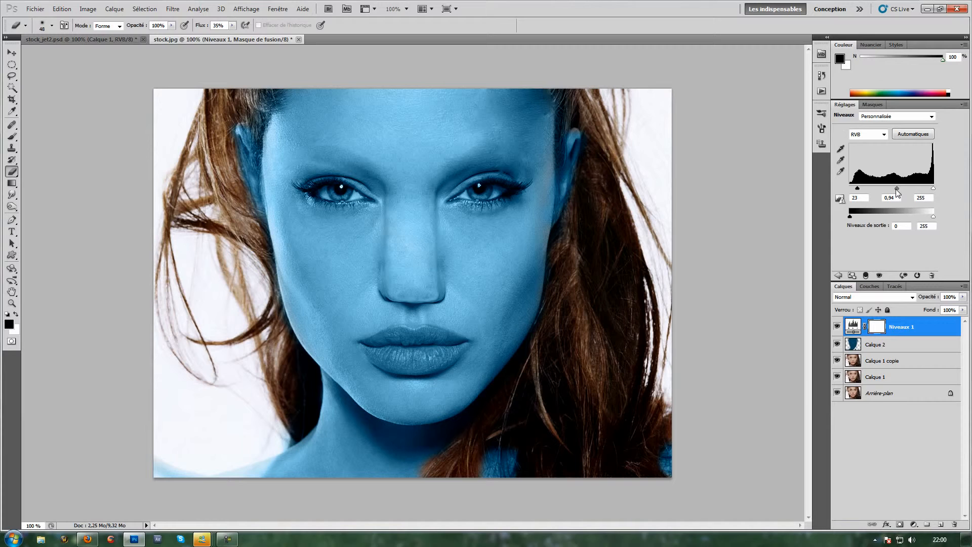
Step: Enlarge the soft brush to 267 px and add a new layer directly above the blue skin colour layer
click(12, 137)
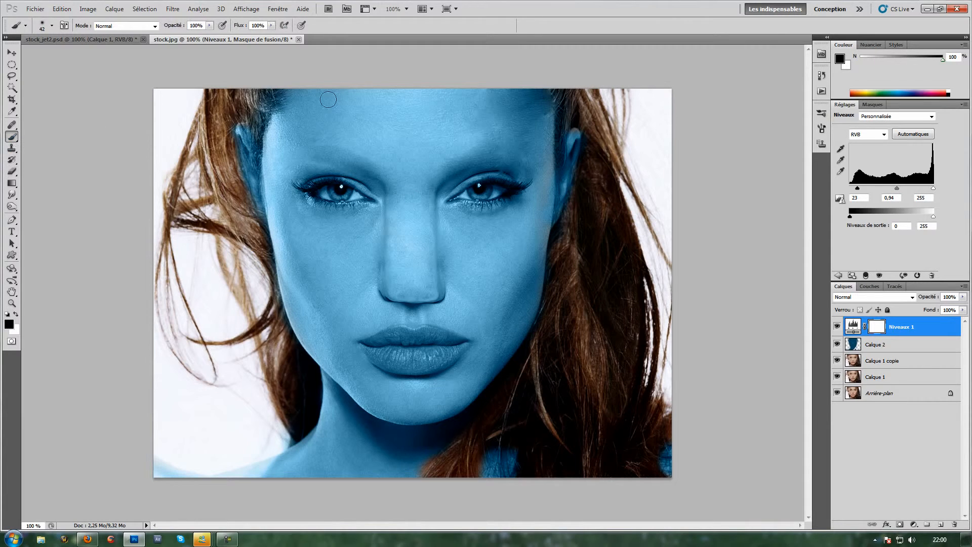
right_click(237, 124)
drag(262, 136, 318, 138)
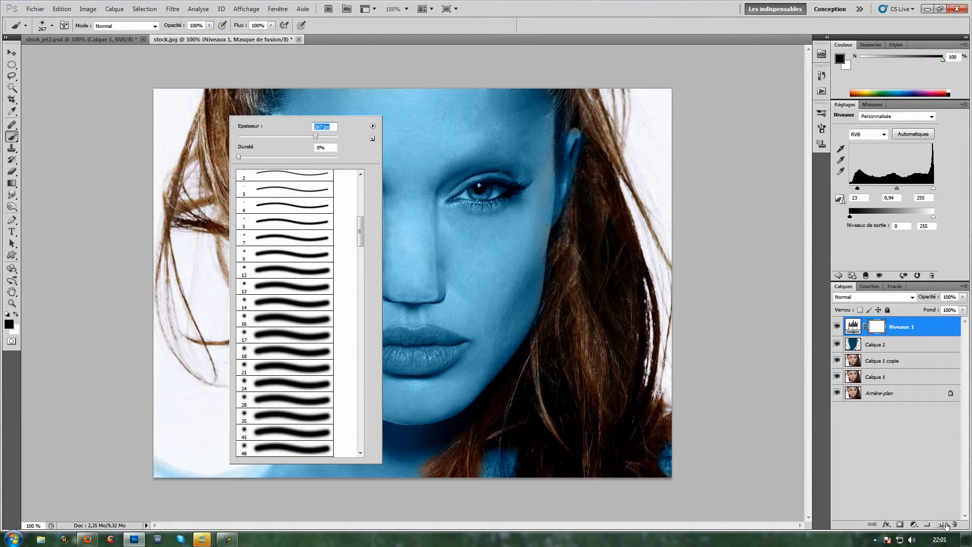
click(891, 349)
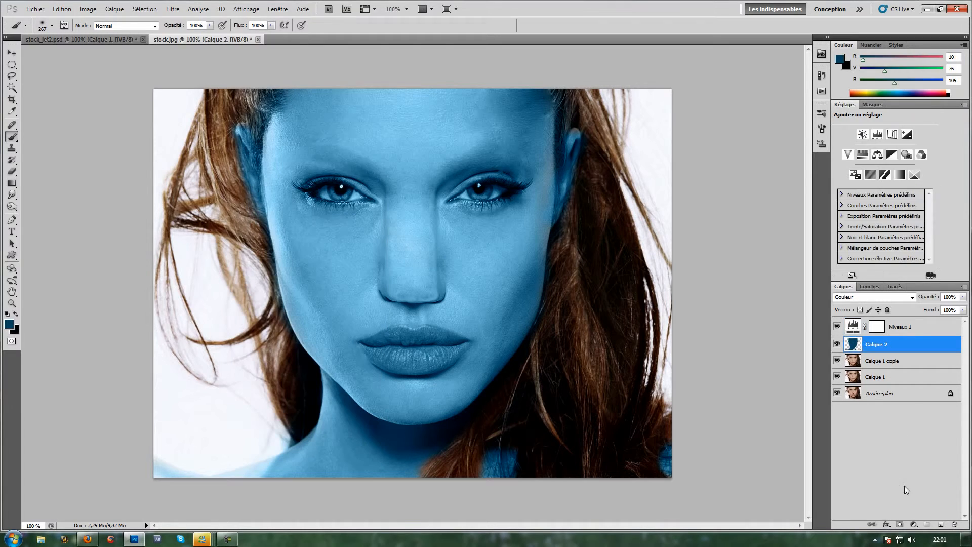
click(940, 524)
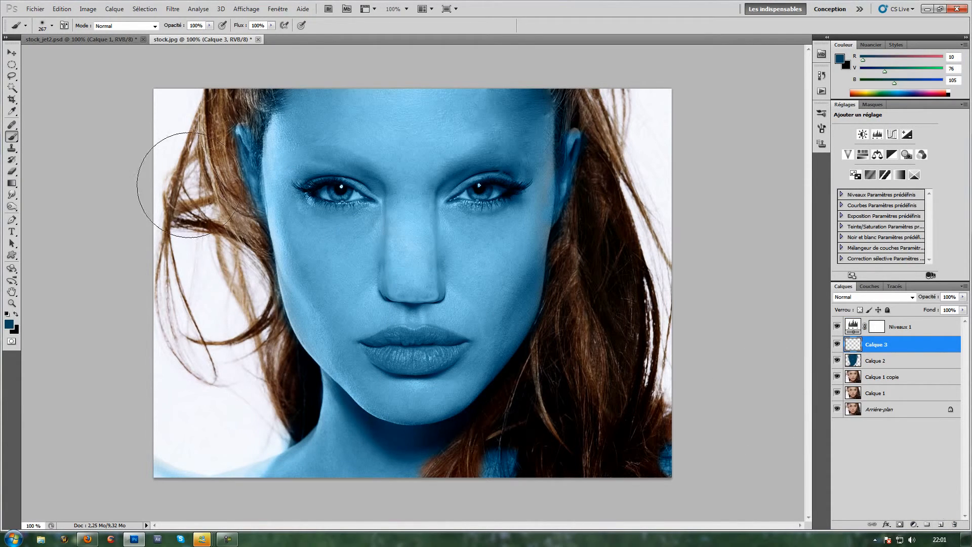
Step: Undo a trial blue stroke and paint black over the background and hair on both sides of the face on the new layer
drag(173, 108, 176, 149)
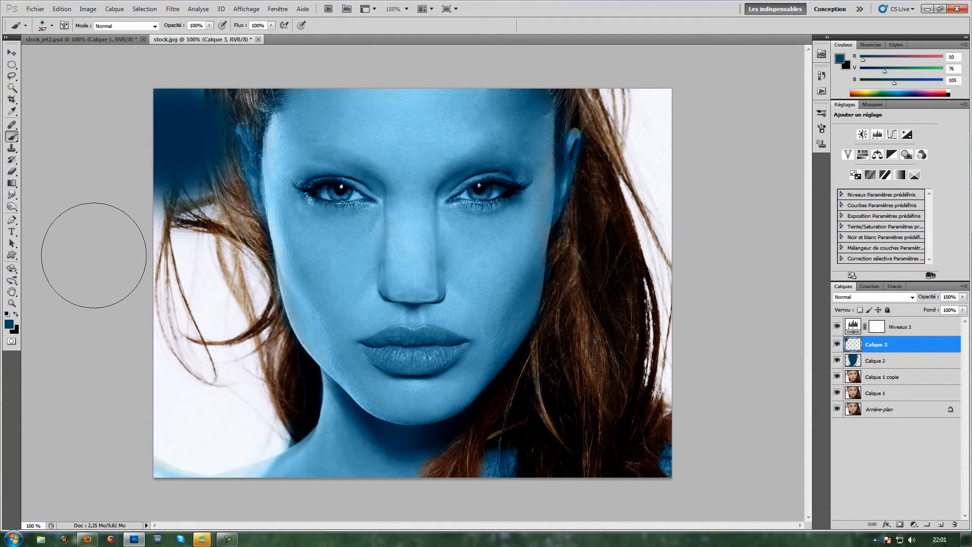
key(ctrl+z)
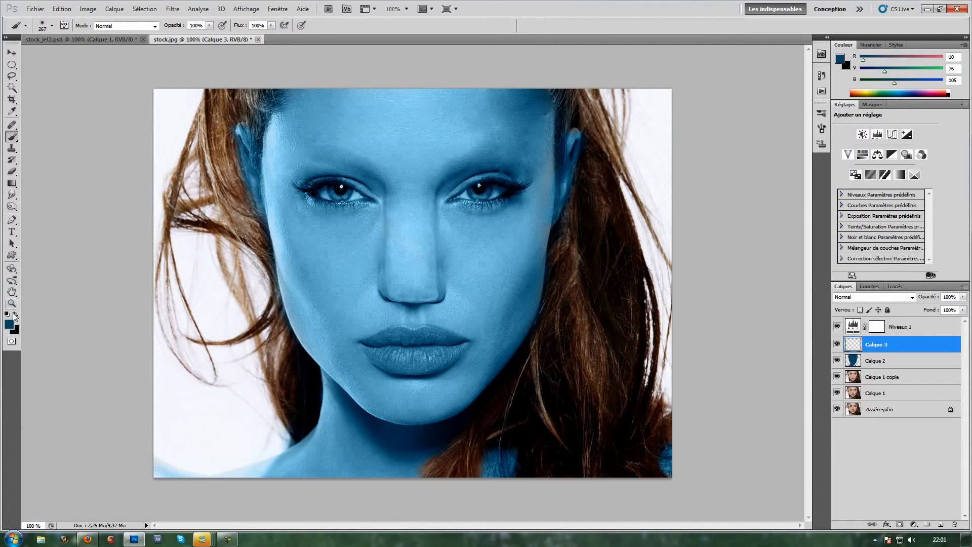
click(16, 314)
mouse_move(152, 130)
mouse_down()
mouse_move(189, 120)
mouse_move(185, 126)
mouse_move(204, 97)
mouse_move(193, 219)
mouse_move(245, 412)
mouse_move(248, 467)
mouse_move(173, 372)
mouse_move(113, 215)
mouse_move(128, 228)
mouse_move(178, 392)
mouse_move(224, 474)
mouse_move(160, 436)
mouse_move(237, 421)
mouse_move(219, 167)
mouse_move(232, 99)
mouse_up()
mouse_move(709, 98)
mouse_down()
mouse_move(691, 138)
mouse_move(672, 76)
mouse_move(632, 115)
mouse_move(619, 400)
mouse_move(599, 468)
mouse_move(635, 432)
mouse_move(673, 328)
mouse_move(674, 309)
mouse_move(628, 448)
mouse_move(561, 499)
mouse_move(589, 451)
mouse_move(553, 480)
mouse_move(615, 320)
mouse_move(618, 279)
mouse_move(607, 323)
mouse_move(632, 194)
mouse_move(634, 104)
mouse_move(603, 207)
mouse_move(605, 282)
mouse_move(623, 101)
mouse_move(644, 173)
mouse_move(622, 323)
mouse_move(570, 398)
mouse_move(577, 361)
mouse_move(546, 464)
mouse_up()
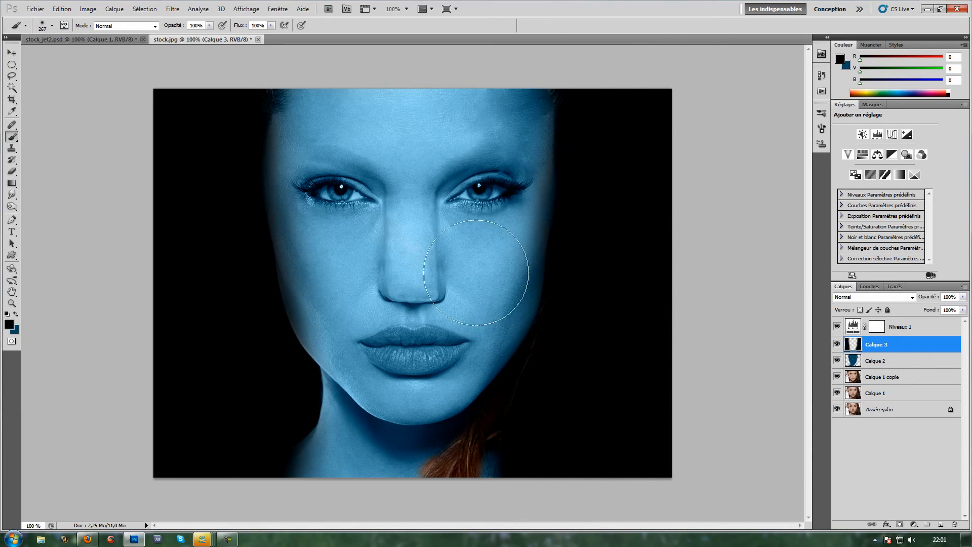